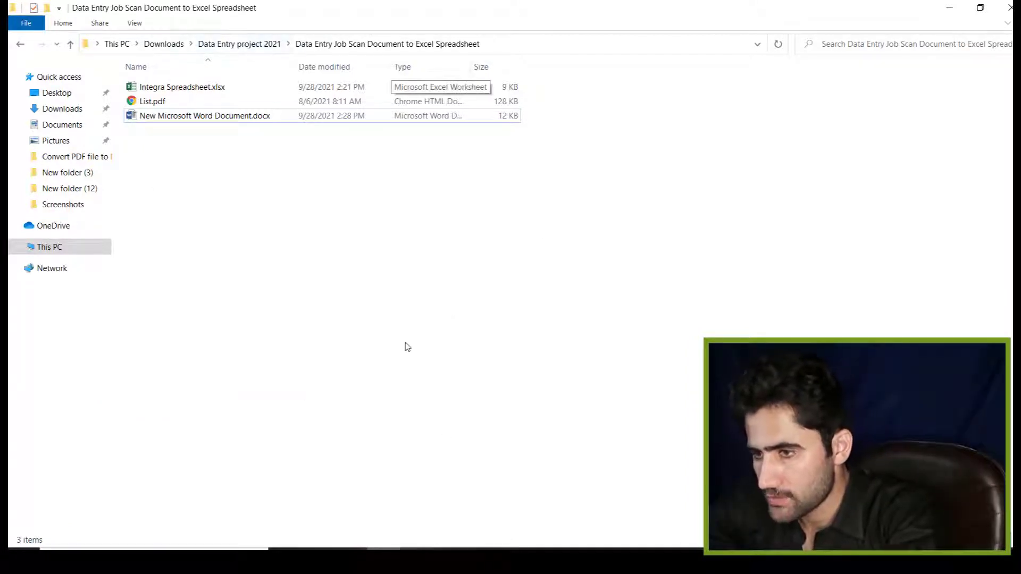
- Open the Word task document and read the instruction to move the List PDF into the Excel spreadsheet
{"action": "left_click", "coordinate": [548, 553]}
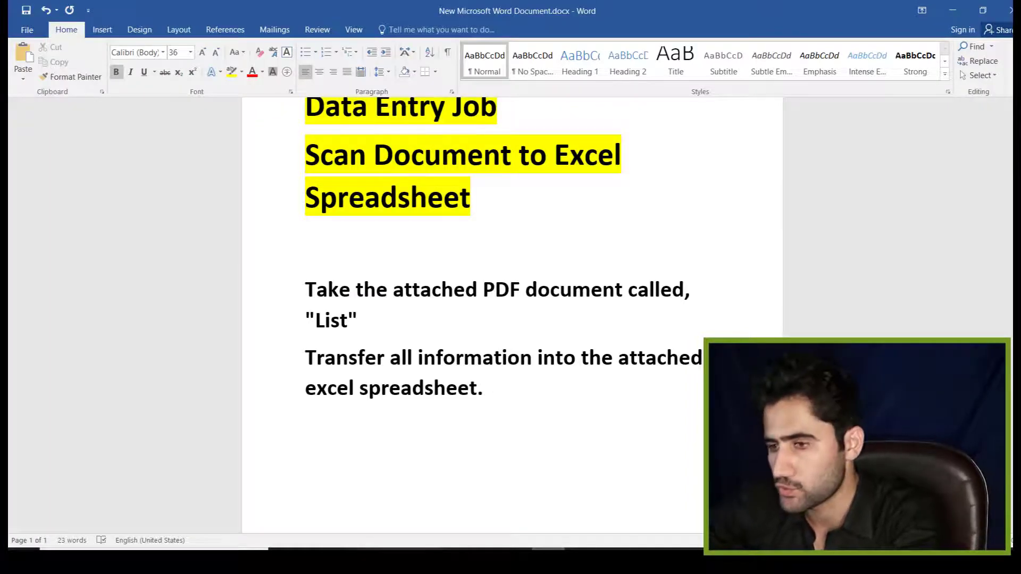
{"action": "scroll", "coordinate": [617, 312], "scroll_direction": "up", "scroll_amount": 2}
{"action": "scroll", "coordinate": [617, 312], "scroll_direction": "down", "scroll_amount": 2}
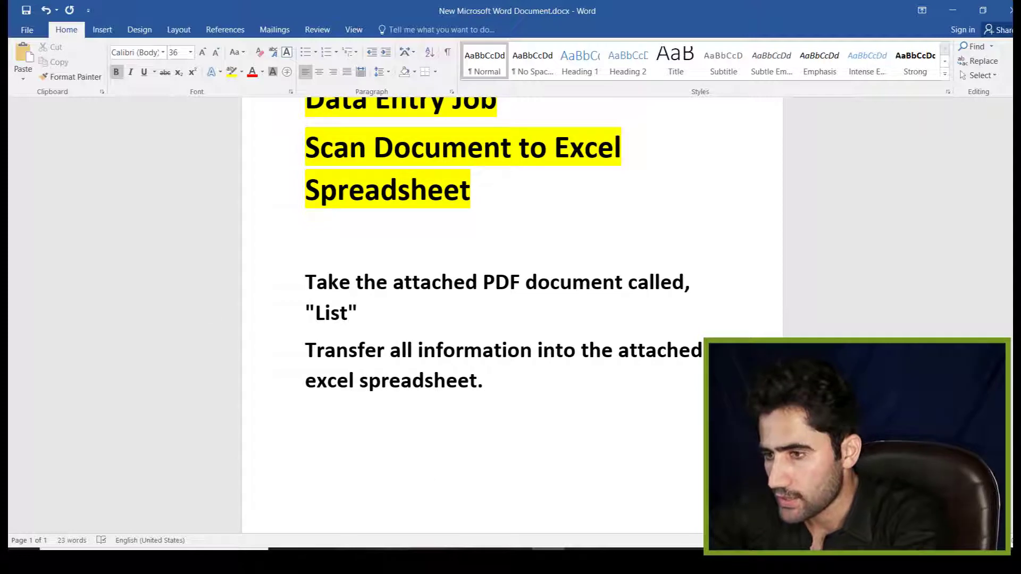
{"action": "scroll", "coordinate": [549, 153], "scroll_direction": "up", "scroll_amount": 2}
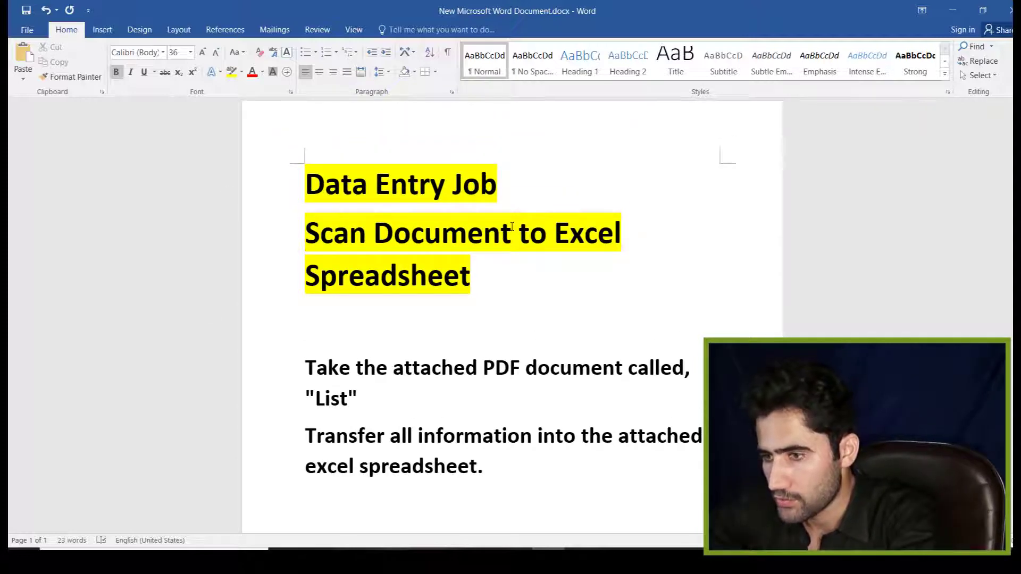
{"action": "scroll", "coordinate": [512, 226], "scroll_direction": "down", "scroll_amount": 1}
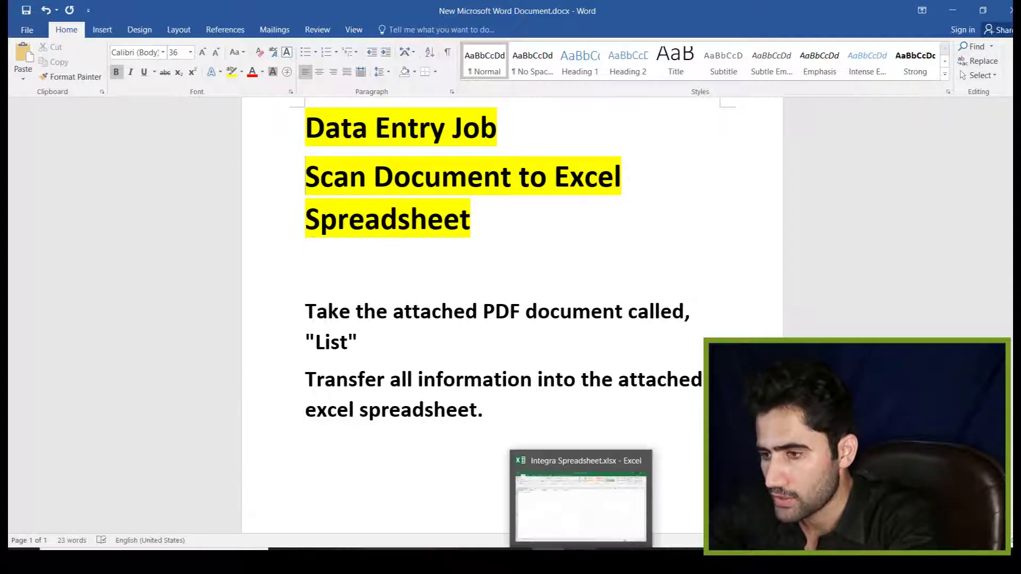
- Review the spreadsheet, the List.pdf scan and the instructions, then shrink Excel's window and hide Word
{"action": "left_click", "coordinate": [581, 553]}
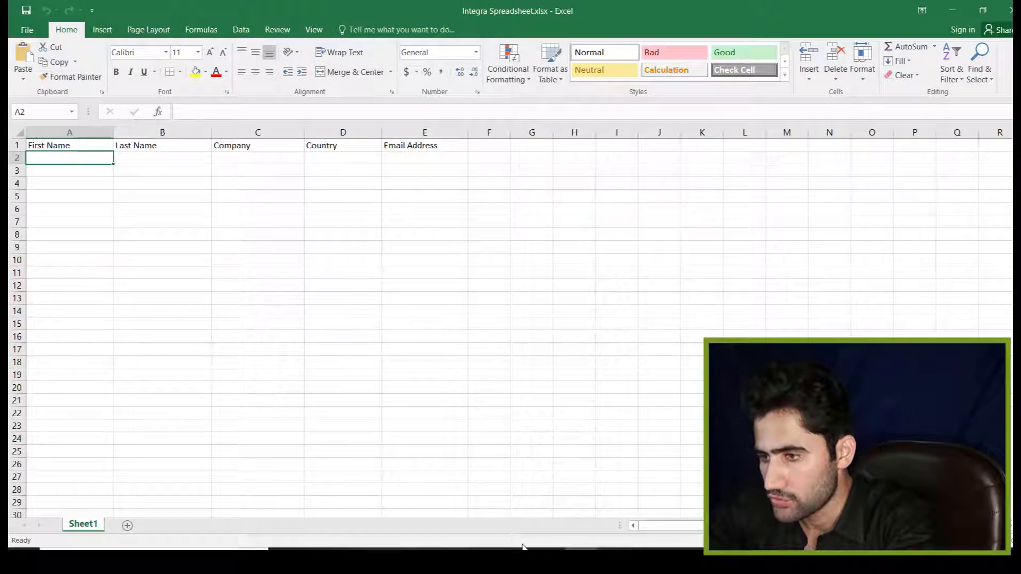
{"action": "mouse_move", "coordinate": [481, 562]}
{"action": "left_click", "coordinate": [481, 500]}
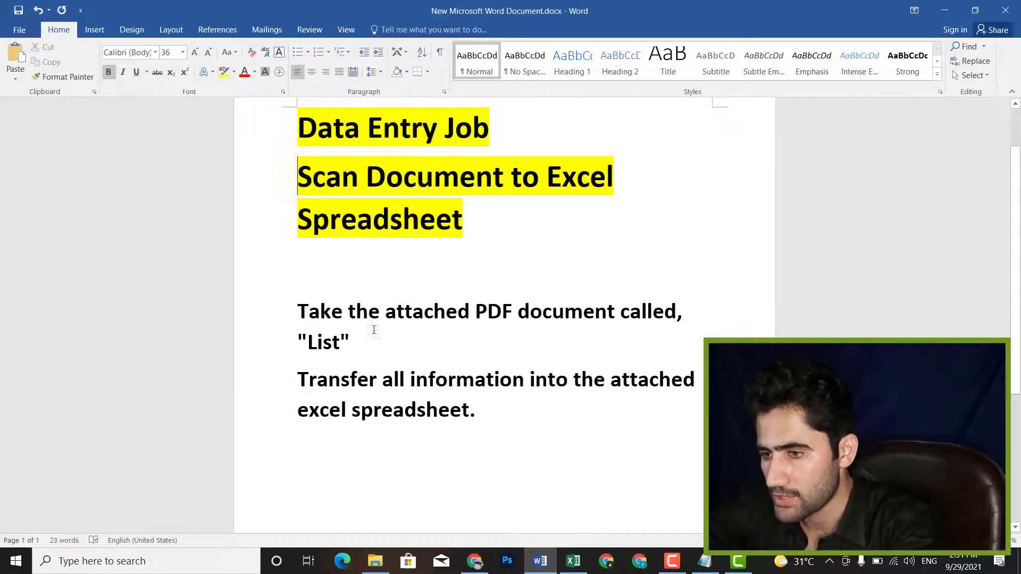
{"action": "left_click", "coordinate": [474, 561]}
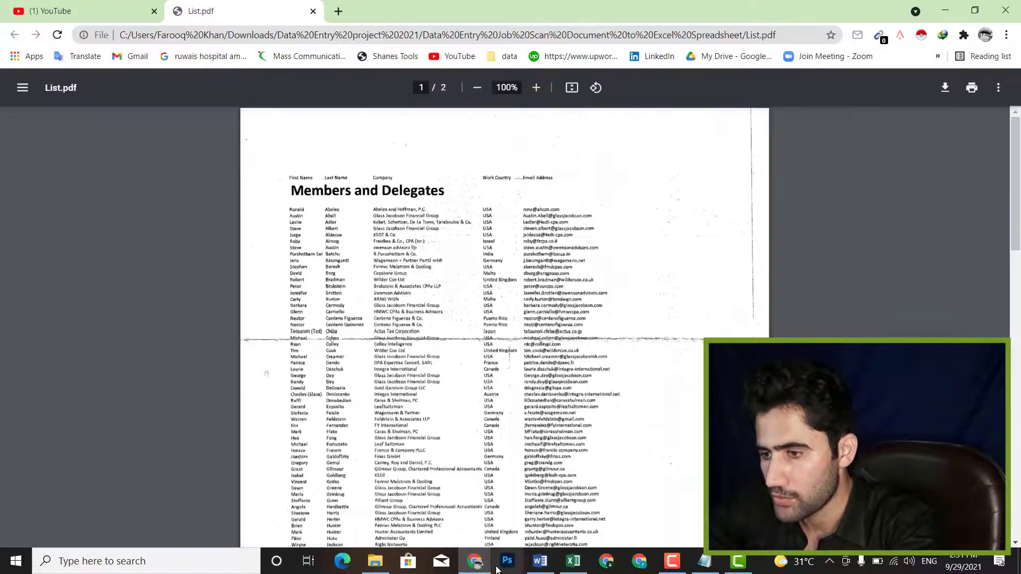
{"action": "left_click", "coordinate": [548, 568]}
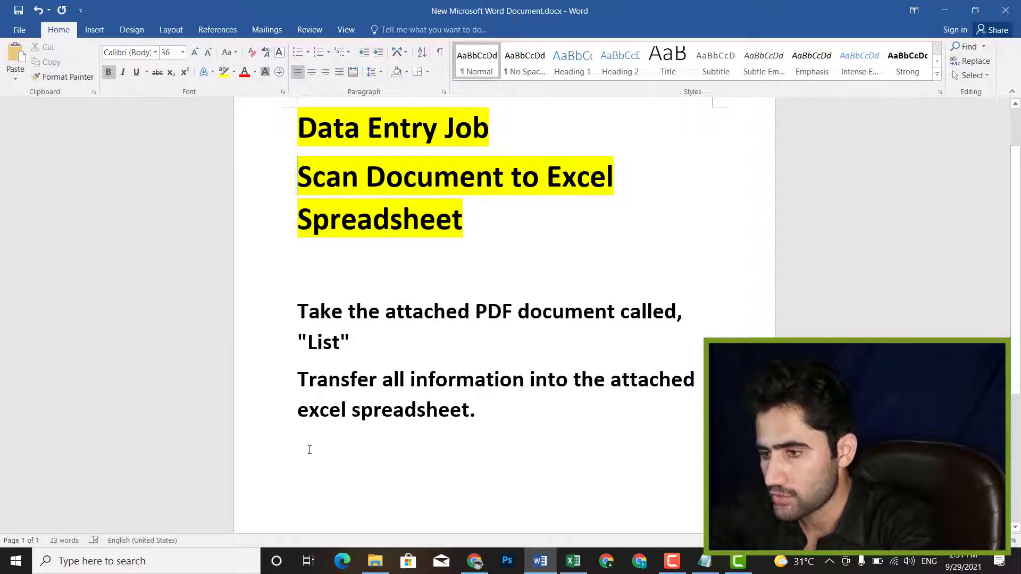
{"action": "left_click", "coordinate": [573, 561]}
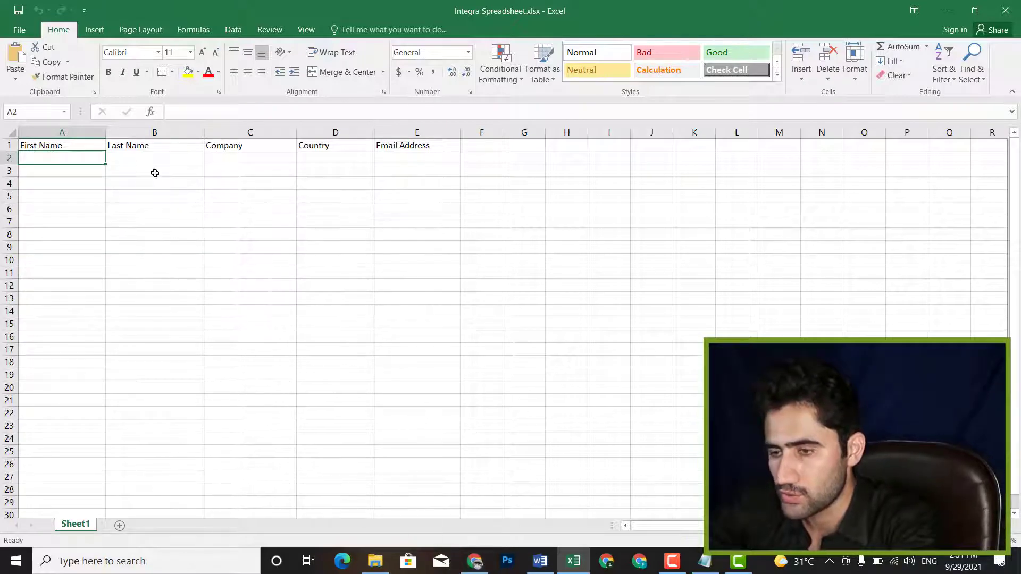
{"action": "left_click", "coordinate": [974, 10]}
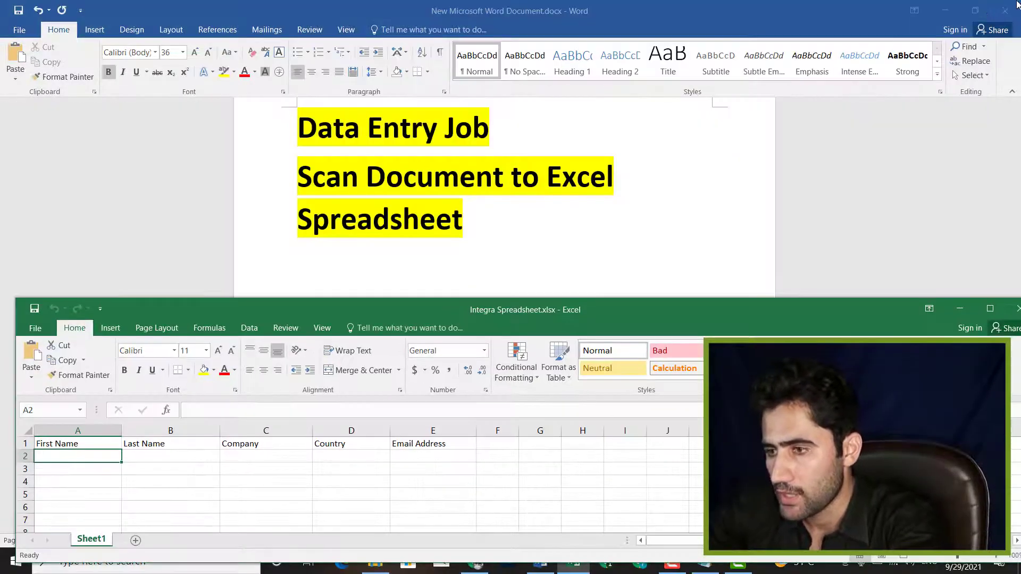
{"action": "left_click", "coordinate": [945, 10]}
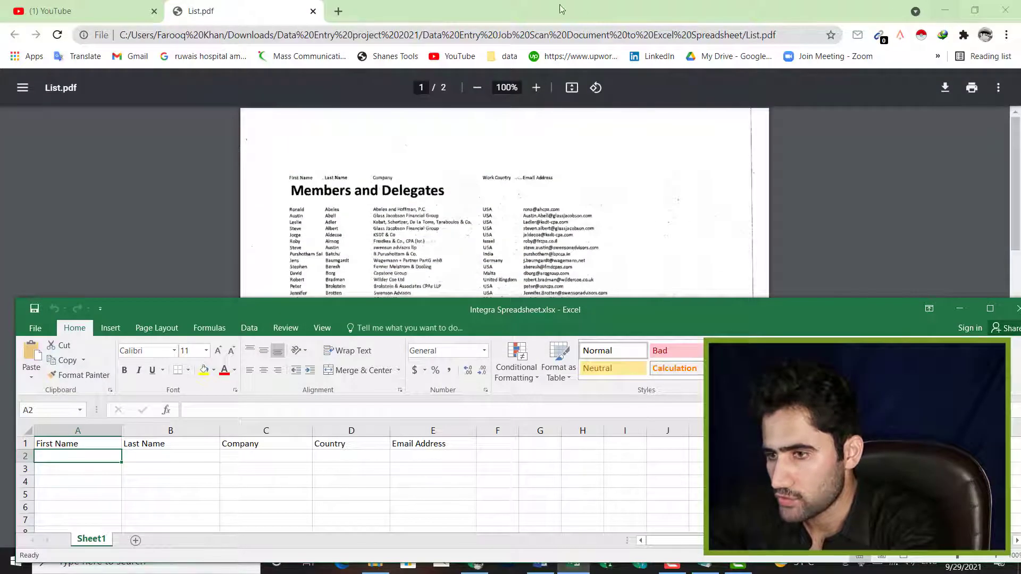
- Zoom the List.pdf page in to 400% and scroll to the member table
{"action": "left_click", "coordinate": [722, 234]}
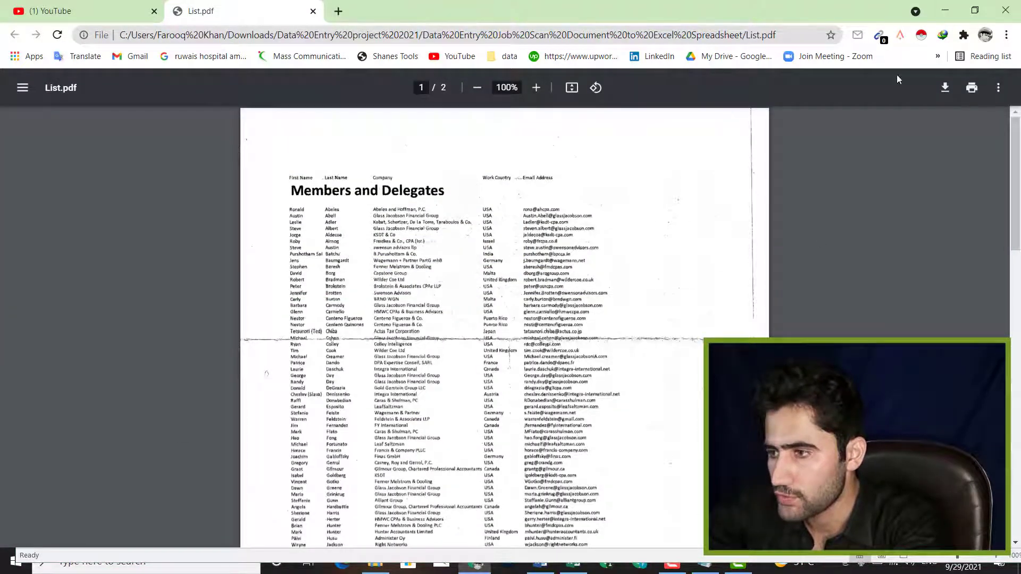
{"action": "left_click", "coordinate": [536, 89]}
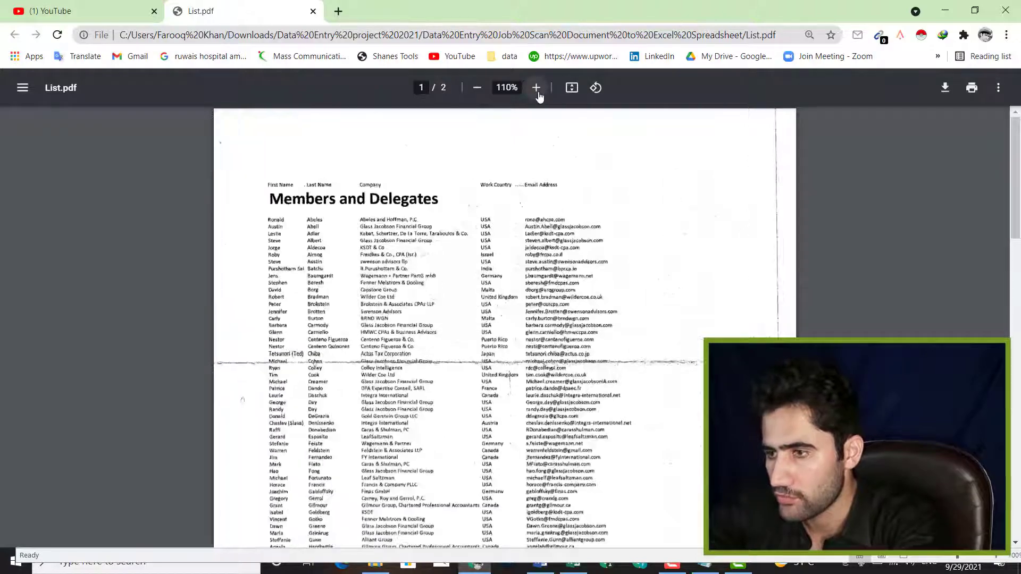
{"action": "left_click", "coordinate": [537, 90]}
{"action": "left_click", "coordinate": [537, 91]}
{"action": "left_click", "coordinate": [536, 89]}
{"action": "left_click", "coordinate": [538, 95]}
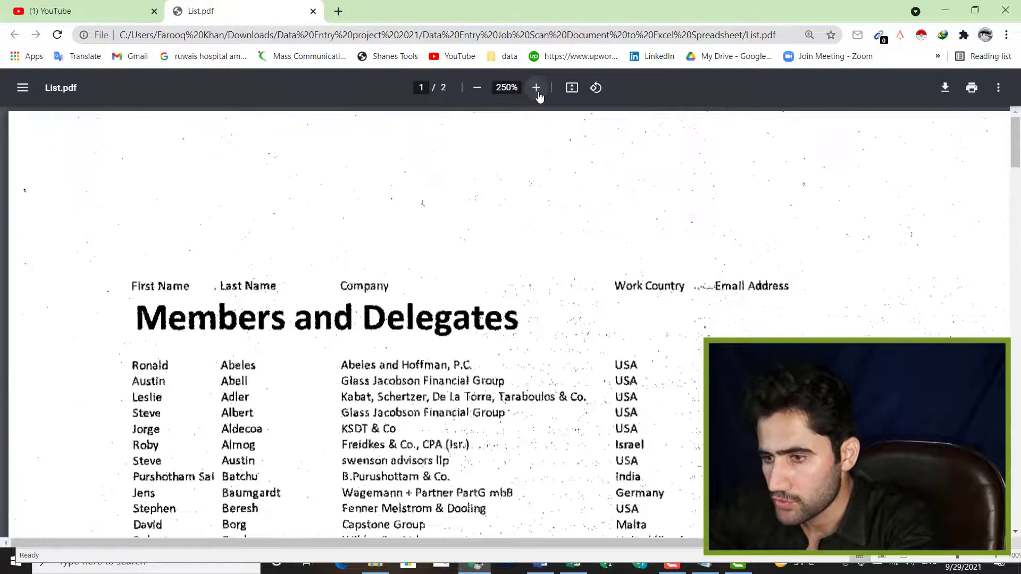
{"action": "left_click", "coordinate": [538, 95]}
{"action": "left_click", "coordinate": [538, 95]}
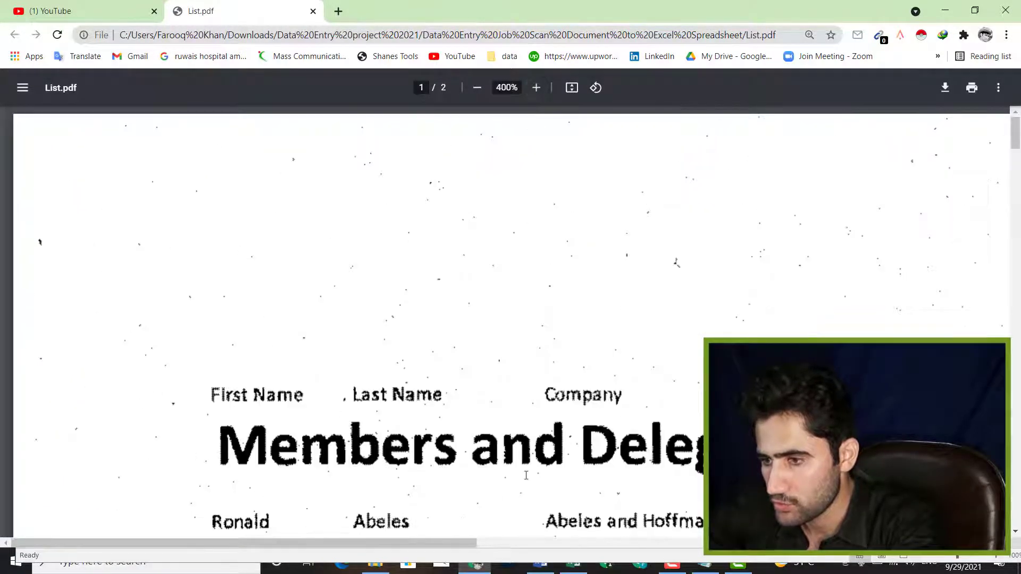
{"action": "left_click_drag", "start_coordinate": [425, 543], "coordinate": [486, 548]}
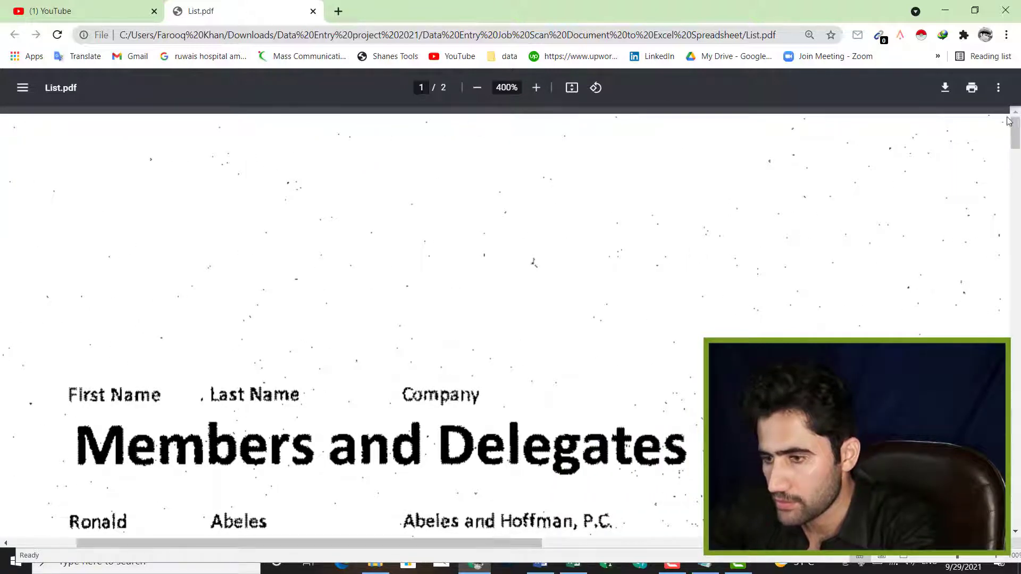
{"action": "scroll", "coordinate": [852, 182], "scroll_direction": "down", "scroll_amount": 5}
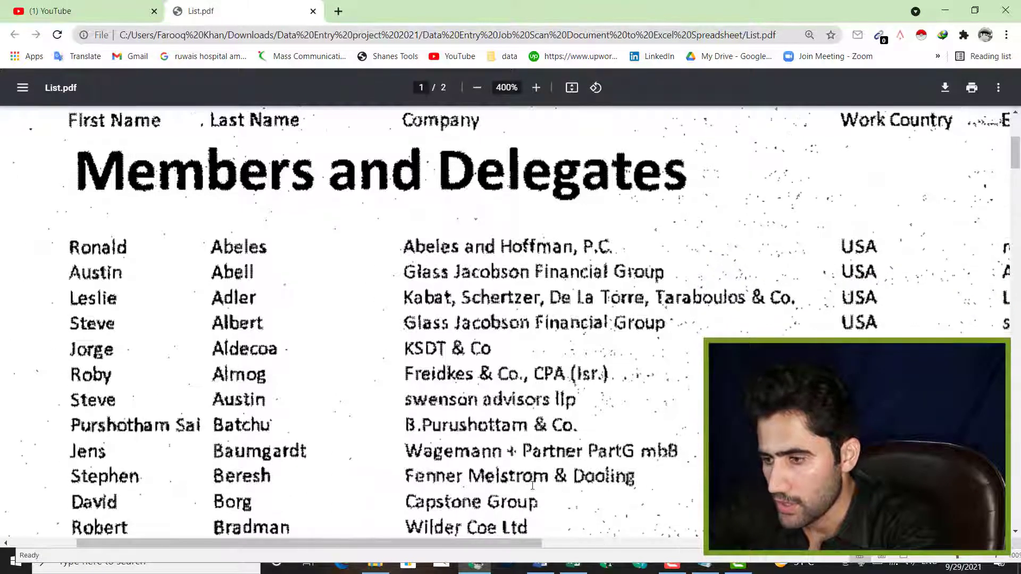
- Lower the spreadsheet window and highlight the first surname and the Abeles and Hoffman company in the list
{"action": "left_click", "coordinate": [570, 569]}
{"action": "left_click_drag", "start_coordinate": [362, 311], "coordinate": [362, 364]}
{"action": "left_click", "coordinate": [89, 249]}
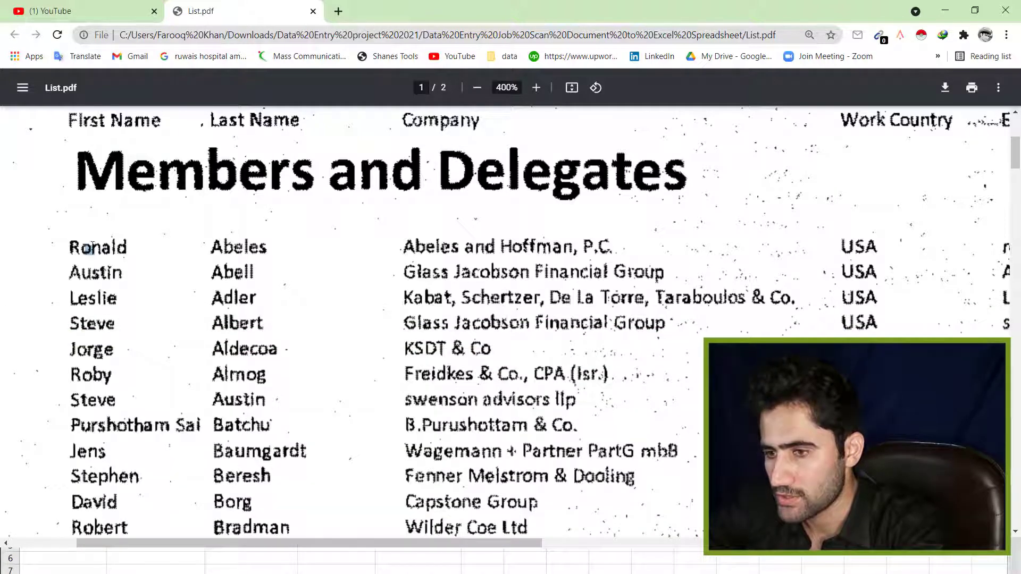
{"action": "left_click_drag", "start_coordinate": [233, 253], "coordinate": [296, 248]}
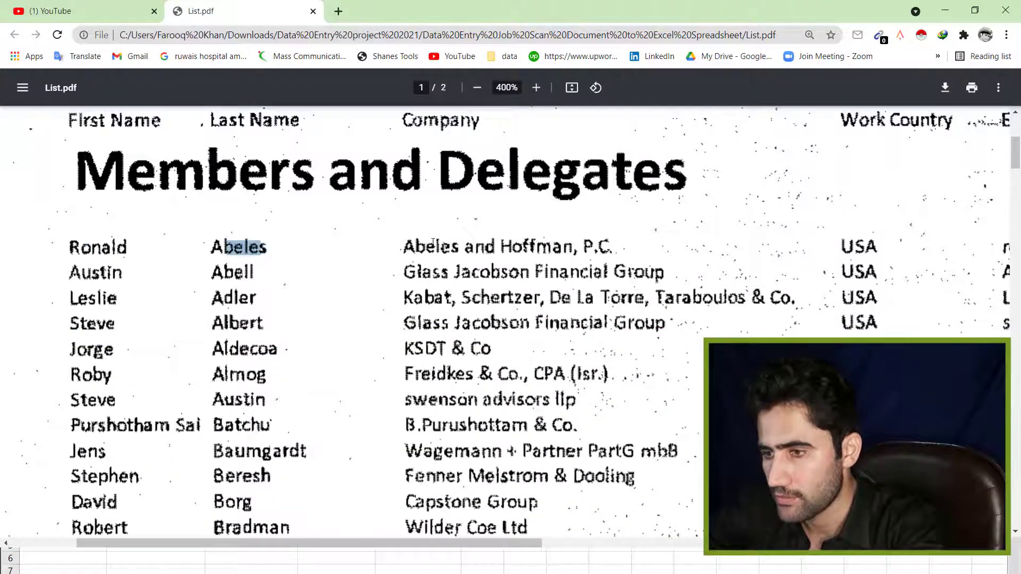
{"action": "left_click_drag", "start_coordinate": [417, 247], "coordinate": [591, 247]}
{"action": "left_click_drag", "start_coordinate": [552, 299], "coordinate": [562, 307]}
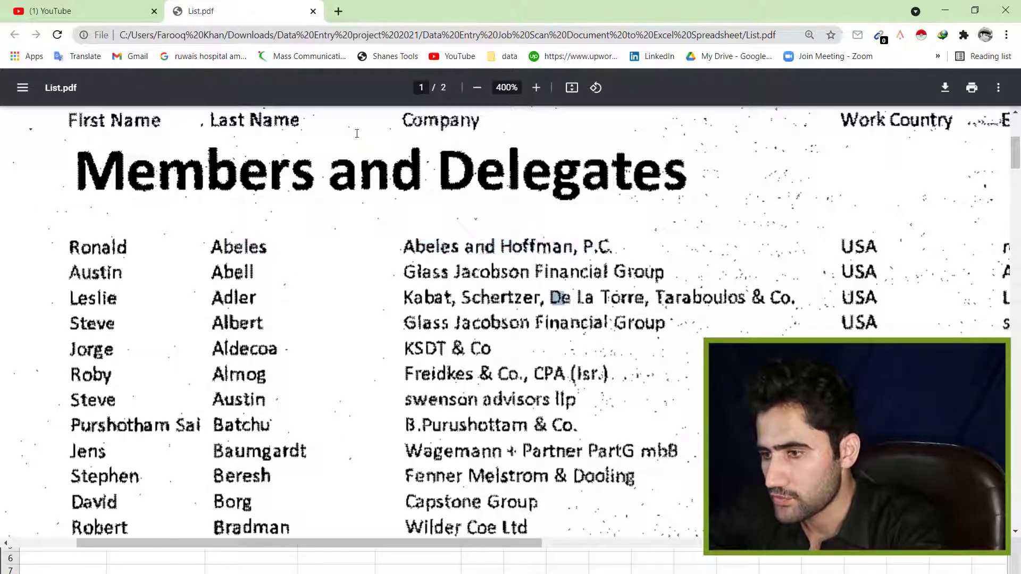
- Zoom the PDF out to 300% so the Email Address column shows, and check the first members' names
{"action": "left_click", "coordinate": [484, 94]}
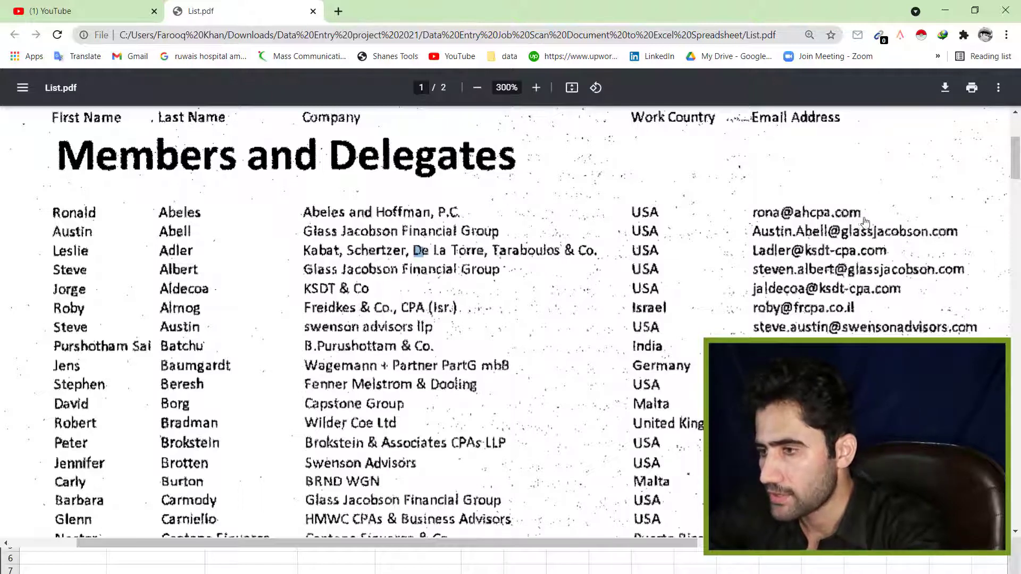
{"action": "left_click_drag", "start_coordinate": [52, 210], "coordinate": [98, 213]}
{"action": "double_click", "coordinate": [60, 232]}
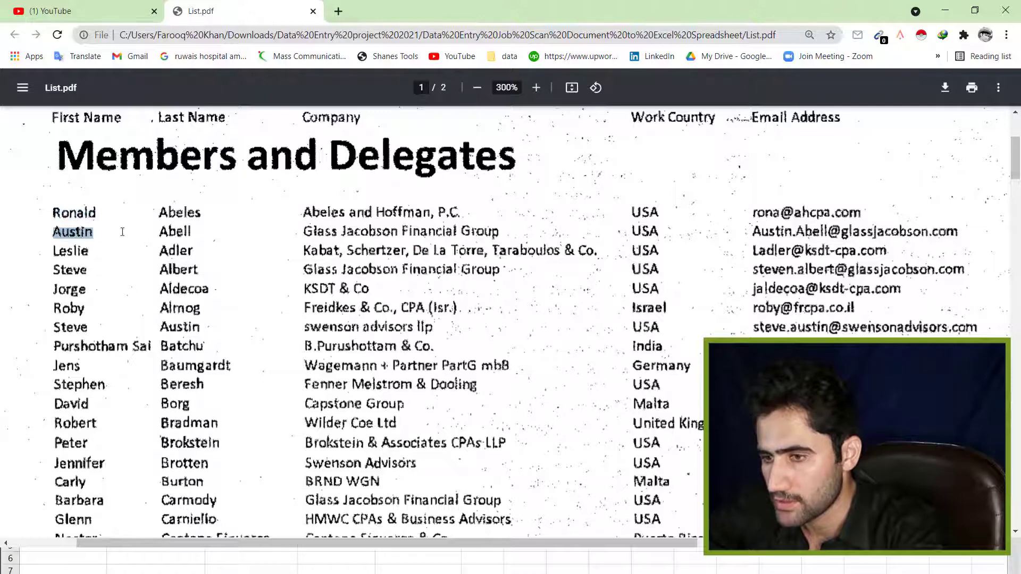
{"action": "double_click", "coordinate": [171, 231]}
{"action": "left_click_drag", "start_coordinate": [52, 211], "coordinate": [101, 211]}
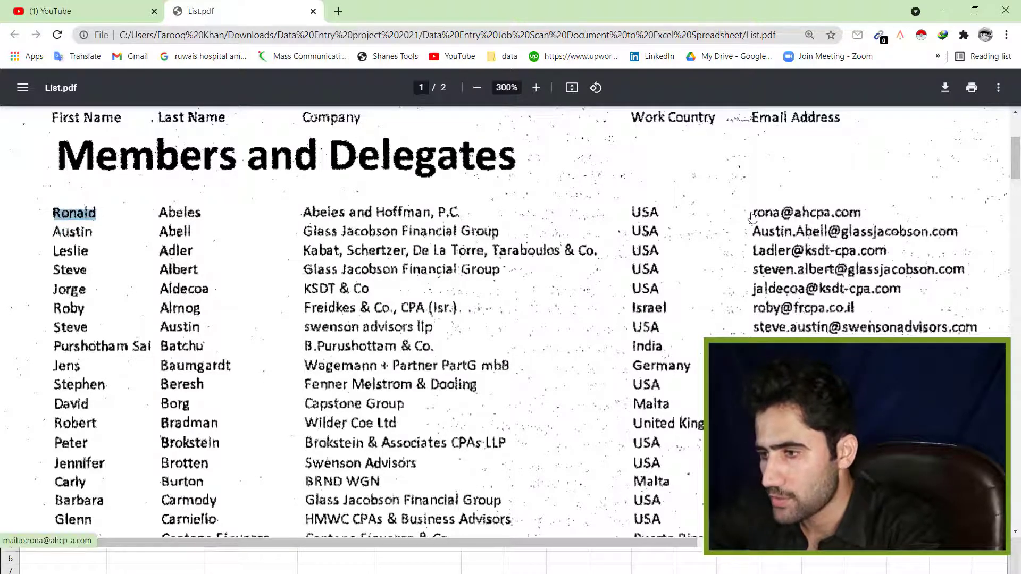
{"action": "left_click", "coordinate": [316, 276]}
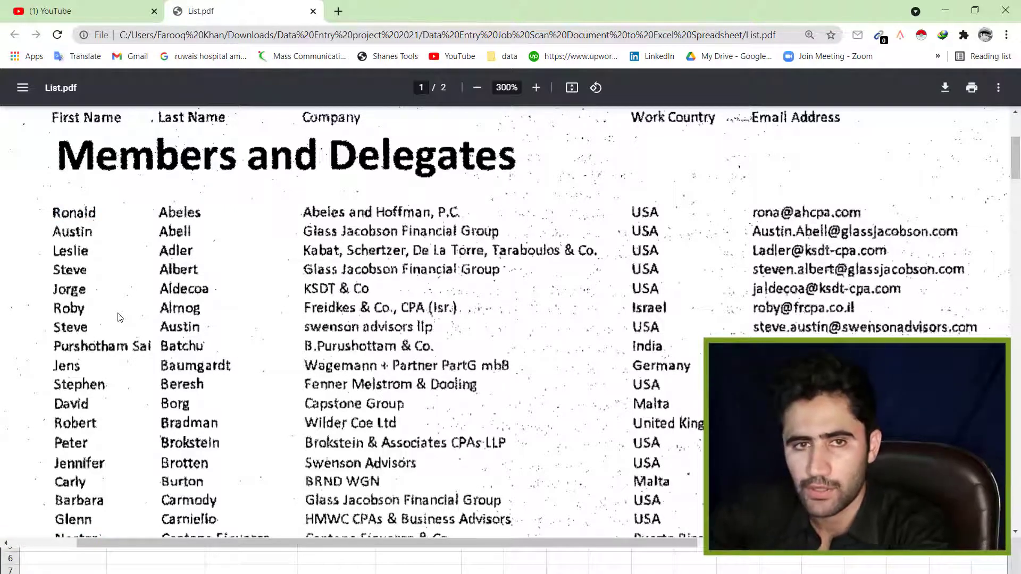
{"action": "left_click", "coordinate": [505, 565]}
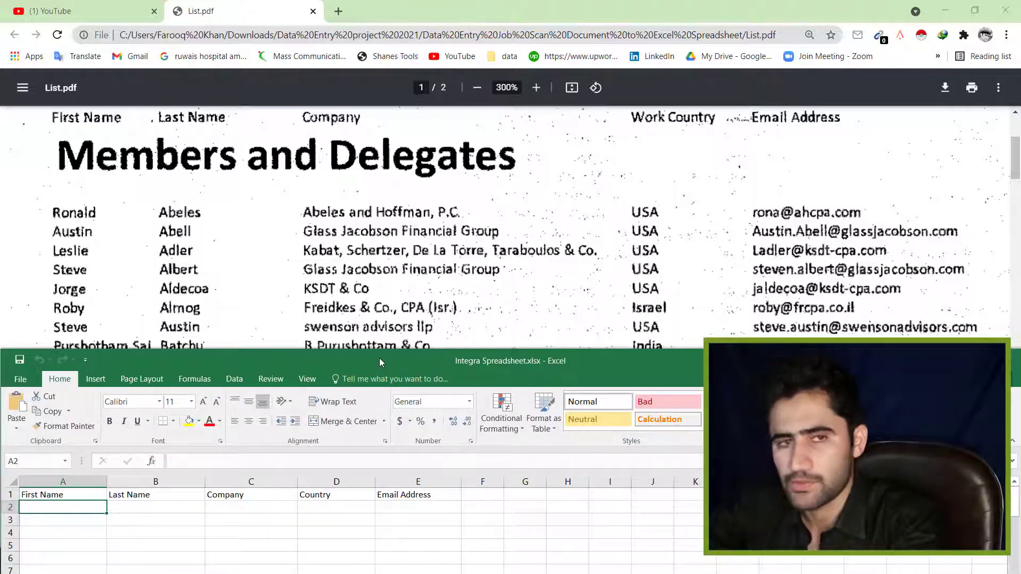
- Enter the first member's first name, last initial and company 'Abeles and Hoffman, P.C' in row 2
{"action": "mouse_move", "coordinate": [379, 359]}
{"action": "left_mouse_down"}
{"action": "mouse_move", "coordinate": [429, 330]}
{"action": "mouse_move", "coordinate": [384, 363]}
{"action": "left_mouse_up"}
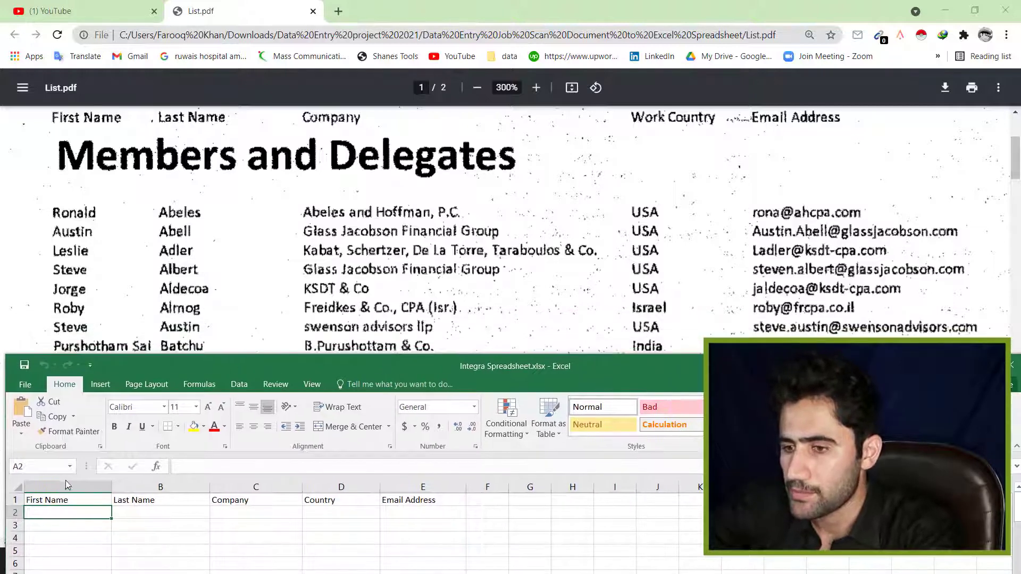
{"action": "double_click", "coordinate": [46, 514]}
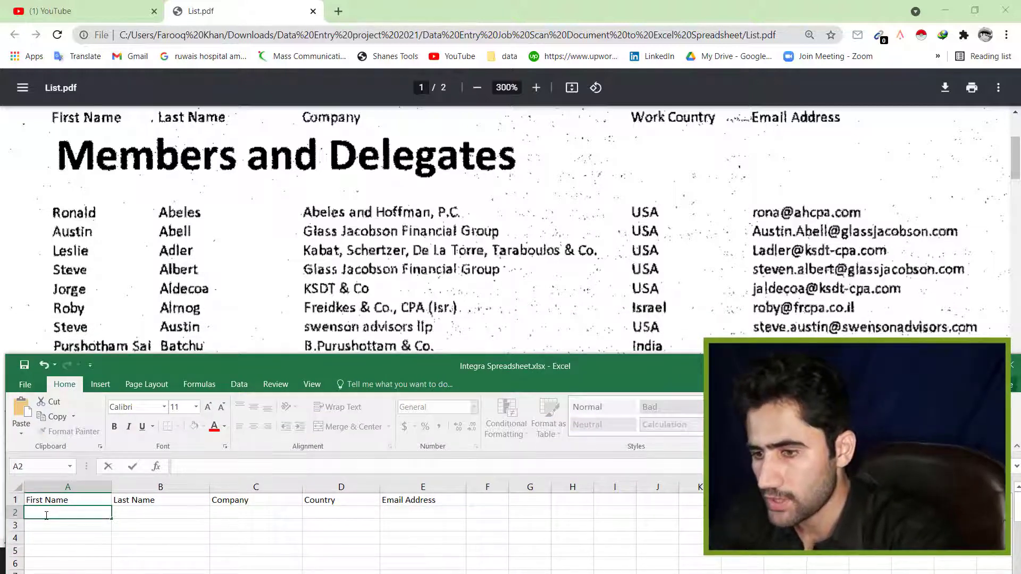
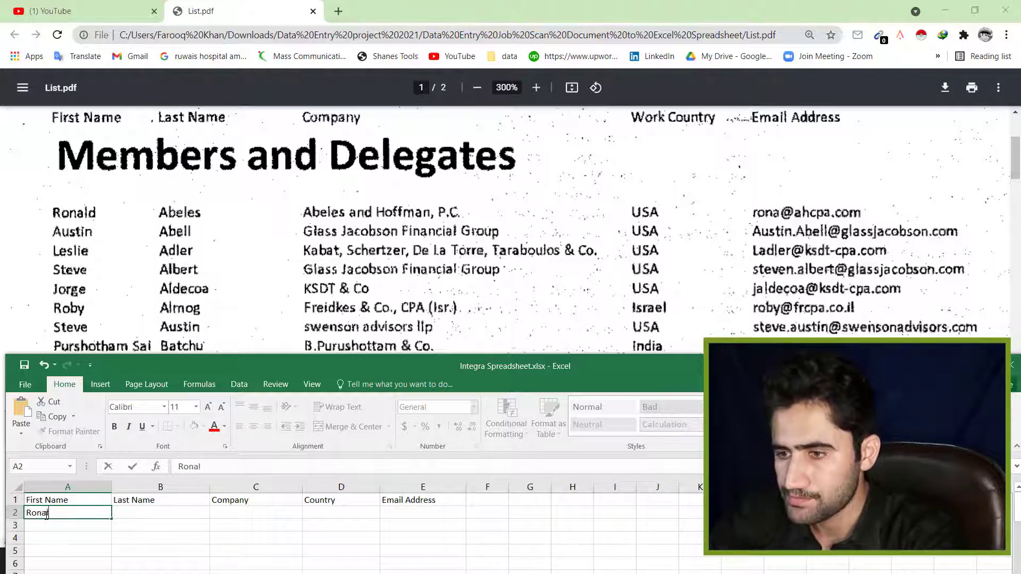
{"action": "key", "text": "Tab"}
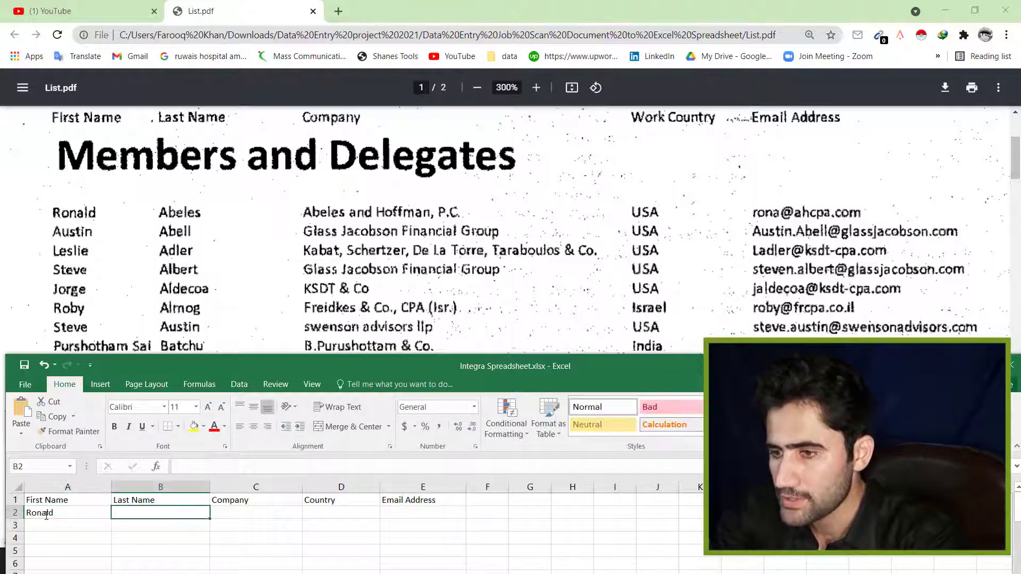
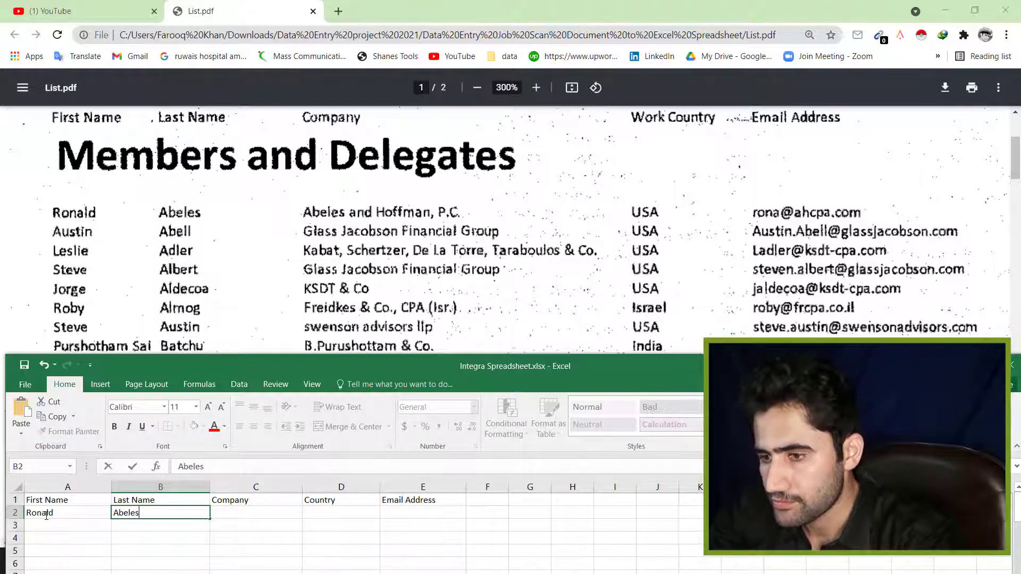
{"action": "key", "text": "Tab"}
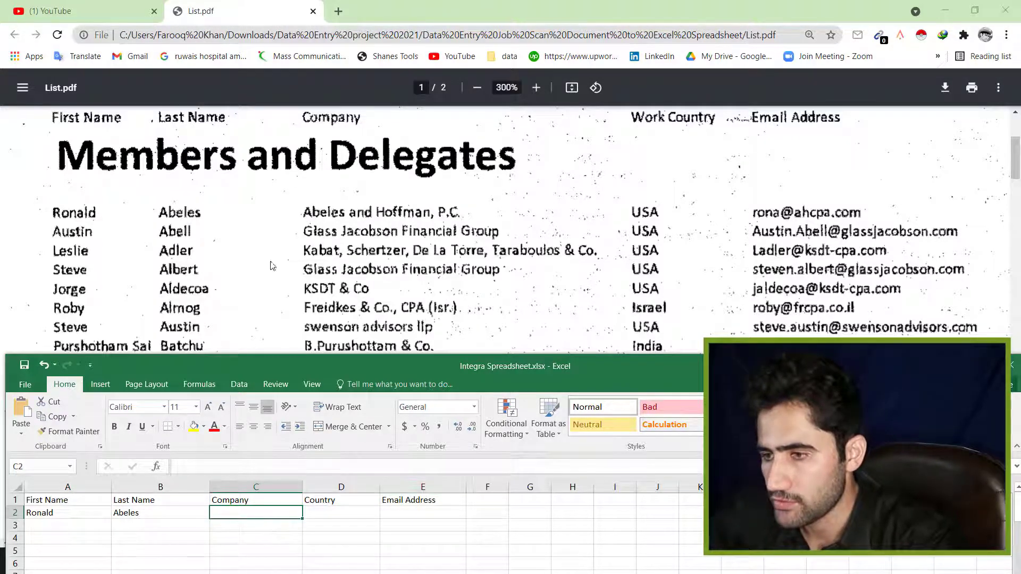
{"action": "type", "text": "Abeles and H"}
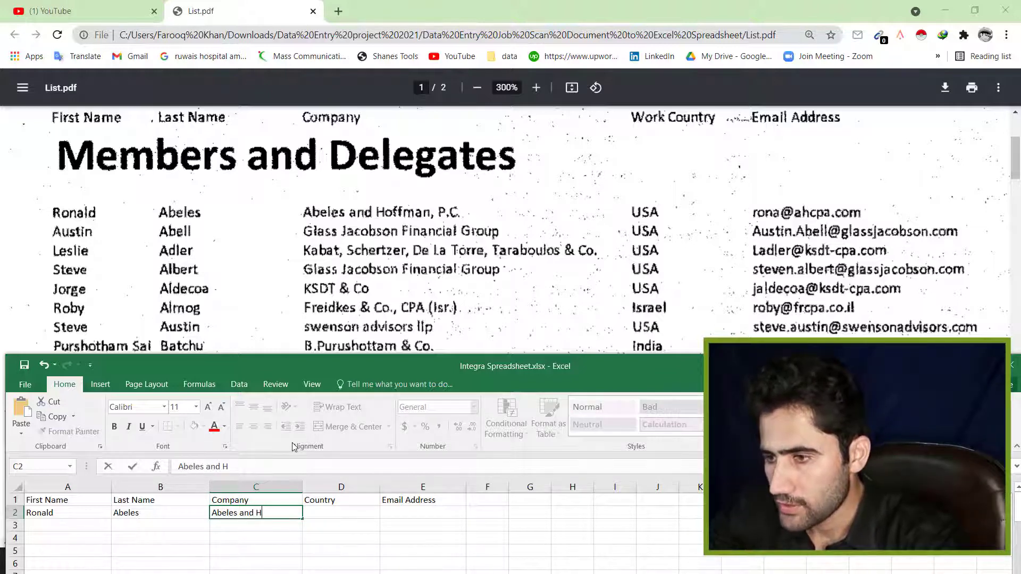
{"action": "type", "text": "offman,"}
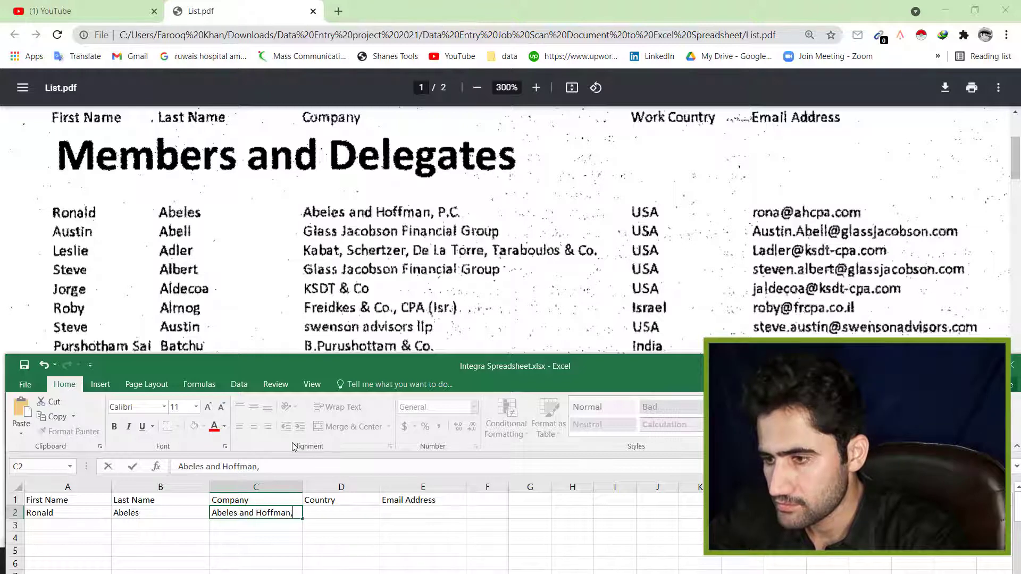
{"action": "type", "text": " PC"}
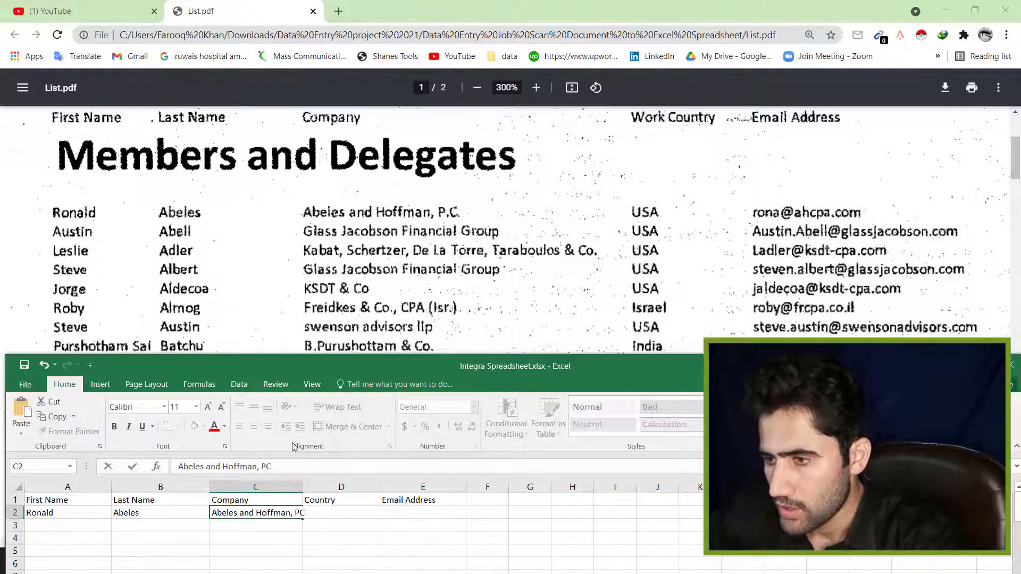
{"action": "key", "text": "BackSpace"}
{"action": "type", "text": ".C"}
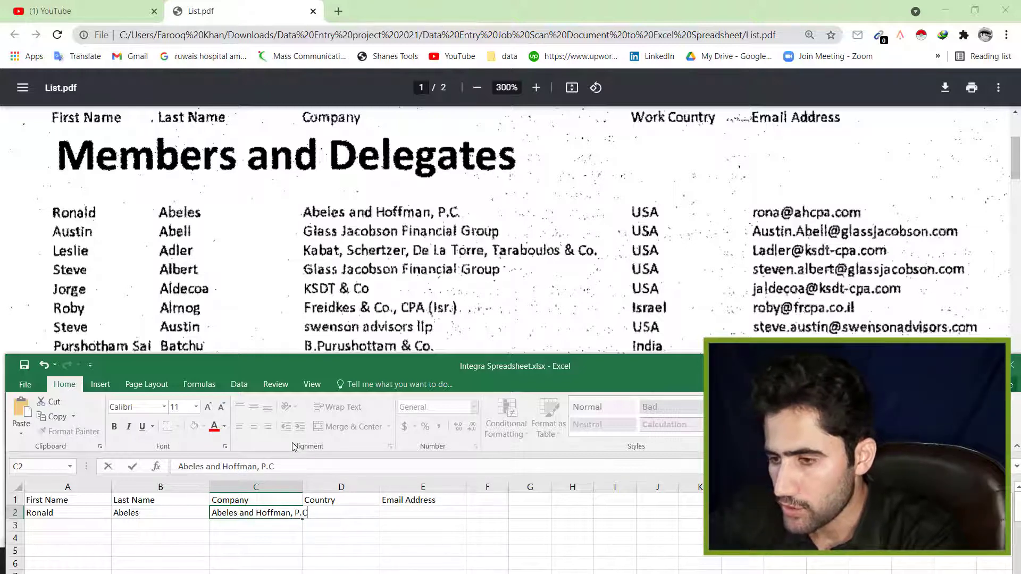
- Enter country USA in D2 and the member's e-mail address in E2
{"action": "left_click", "coordinate": [458, 538]}
{"action": "left_click", "coordinate": [335, 512]}
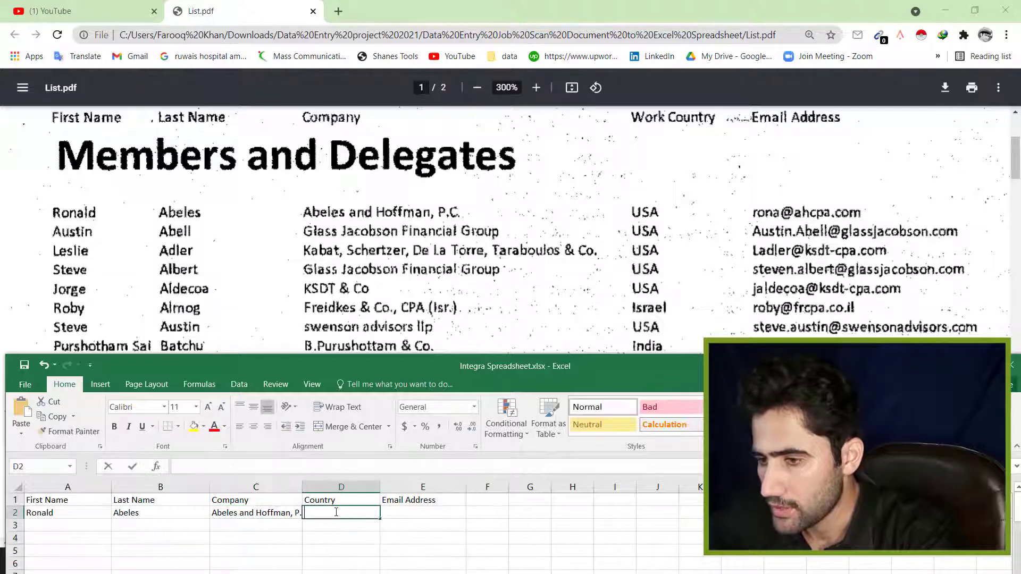
{"action": "left_click", "coordinate": [576, 274]}
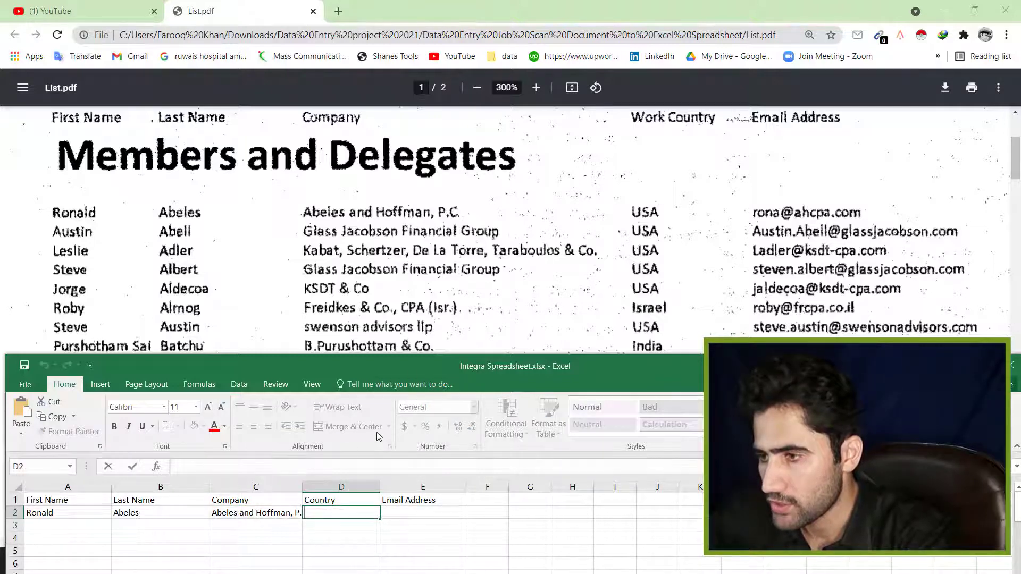
{"action": "type", "text": "USA"}
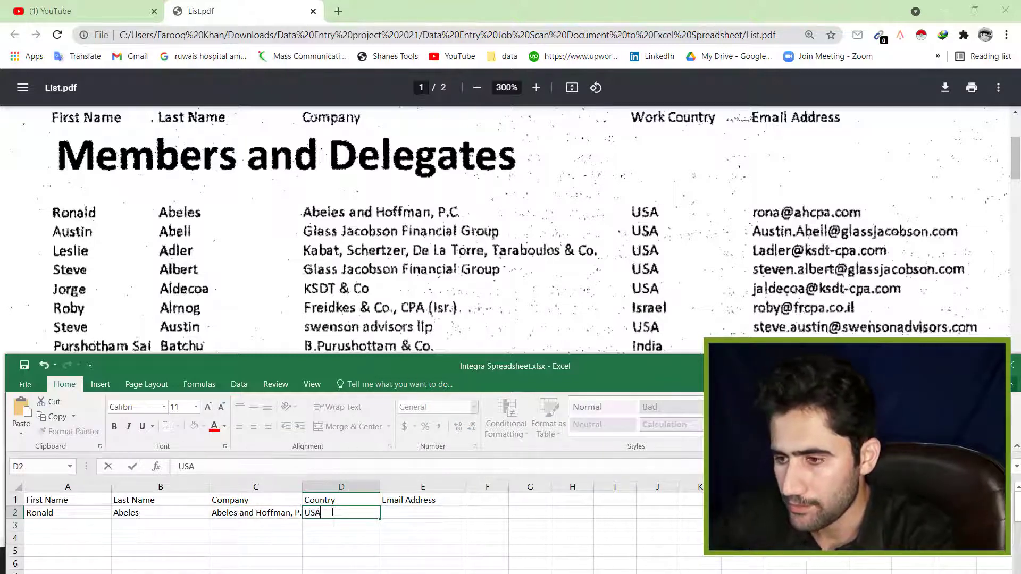
{"action": "left_click", "coordinate": [399, 525]}
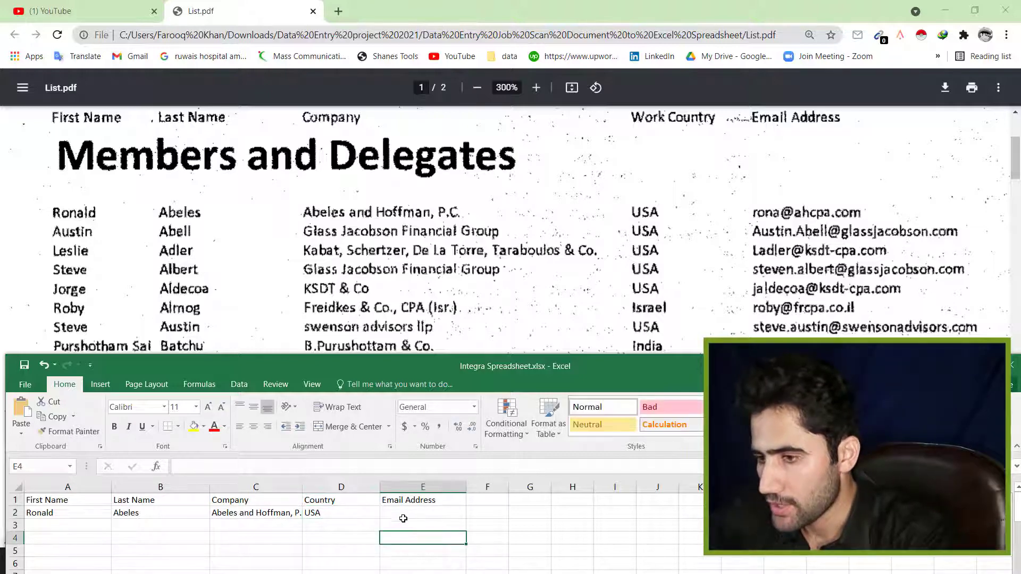
{"action": "double_click", "coordinate": [398, 513]}
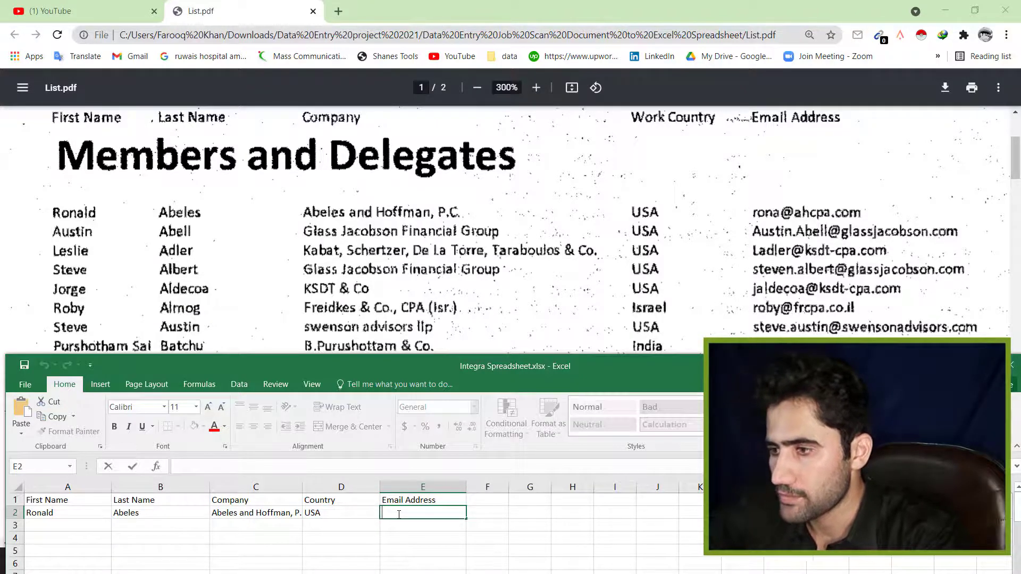
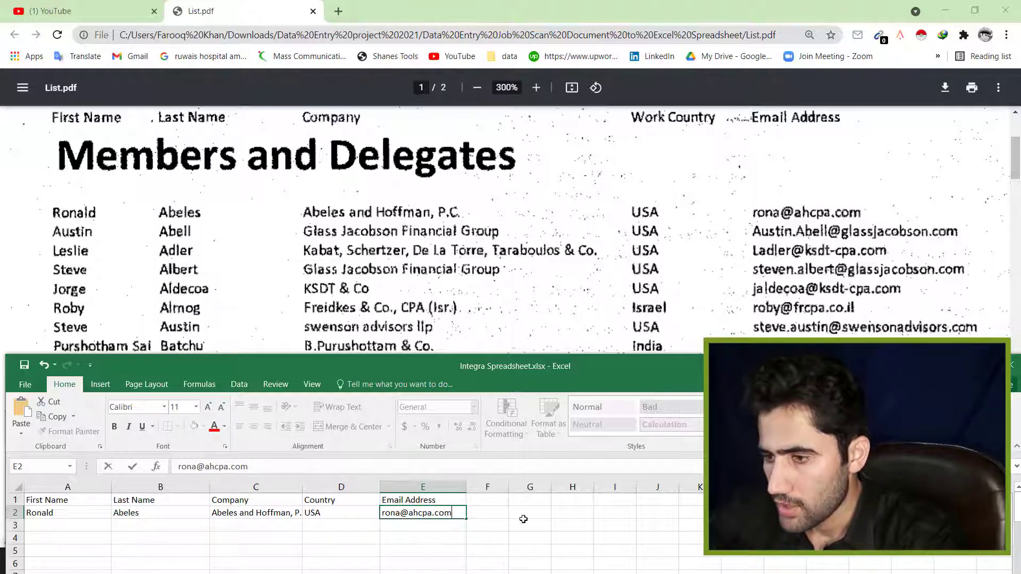
{"action": "left_click", "coordinate": [545, 514]}
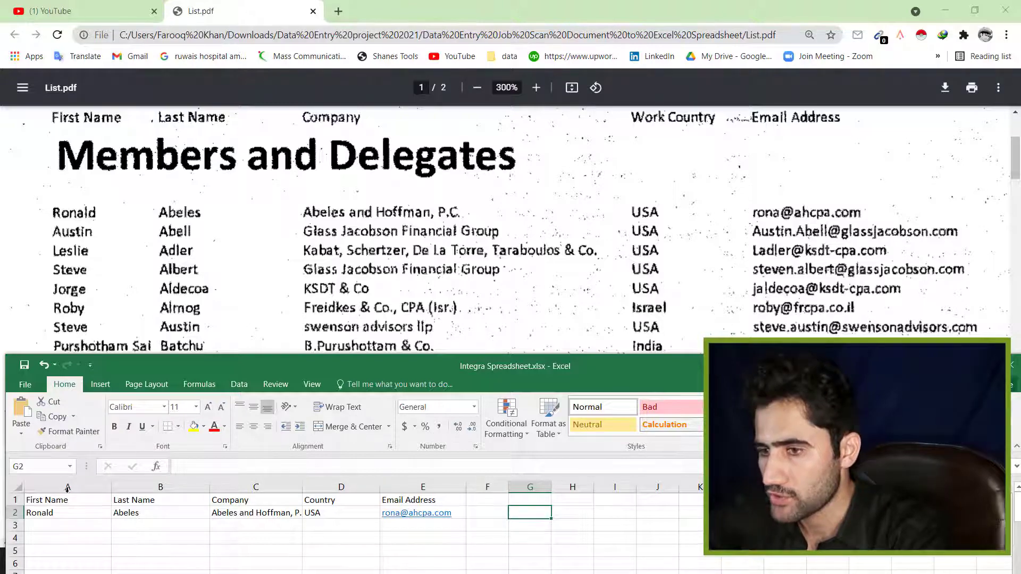
- Dismiss the mail-app prompt and move the spreadsheet window higher, ready to fill cell A3
{"action": "left_click", "coordinate": [771, 307]}
{"action": "mouse_move", "coordinate": [1017, 171]}
{"action": "left_mouse_down"}
{"action": "mouse_move", "coordinate": [1019, 217]}
{"action": "mouse_move", "coordinate": [1016, 147]}
{"action": "mouse_move", "coordinate": [1018, 161]}
{"action": "left_mouse_up"}
{"action": "left_click", "coordinate": [224, 239]}
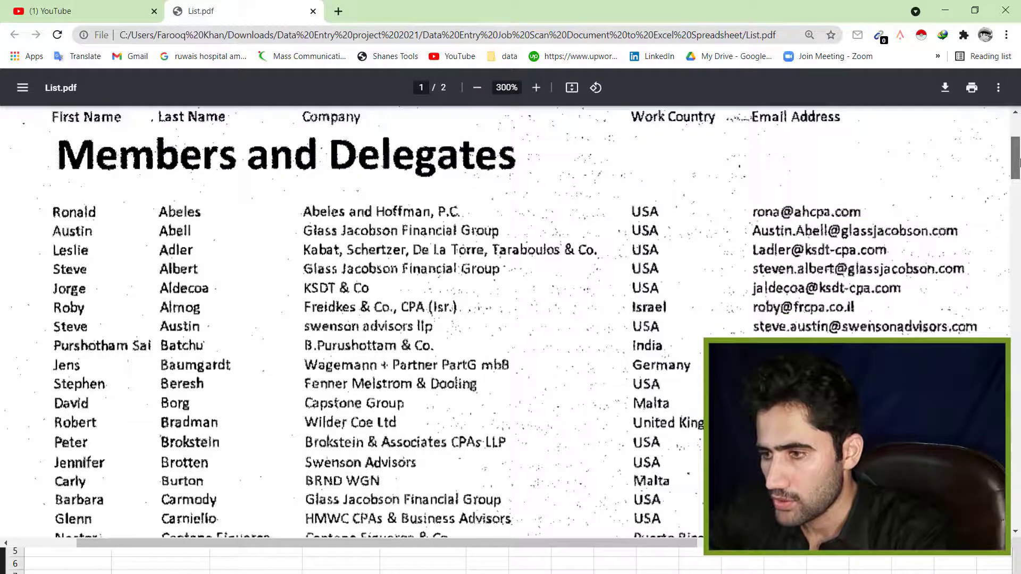
{"action": "left_click", "coordinate": [515, 565]}
{"action": "left_click_drag", "start_coordinate": [324, 358], "coordinate": [445, 281]}
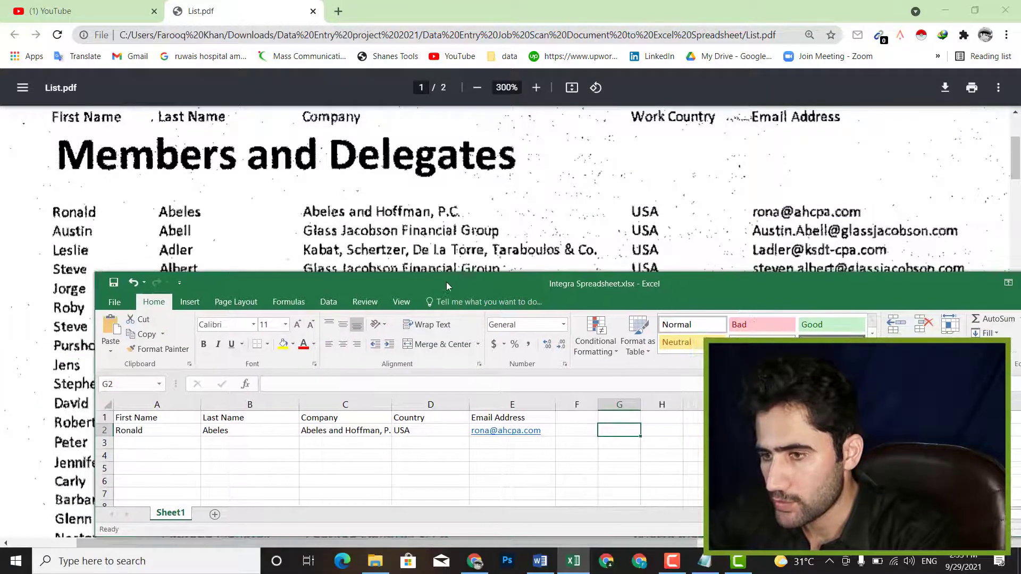
{"action": "double_click", "coordinate": [126, 442]}
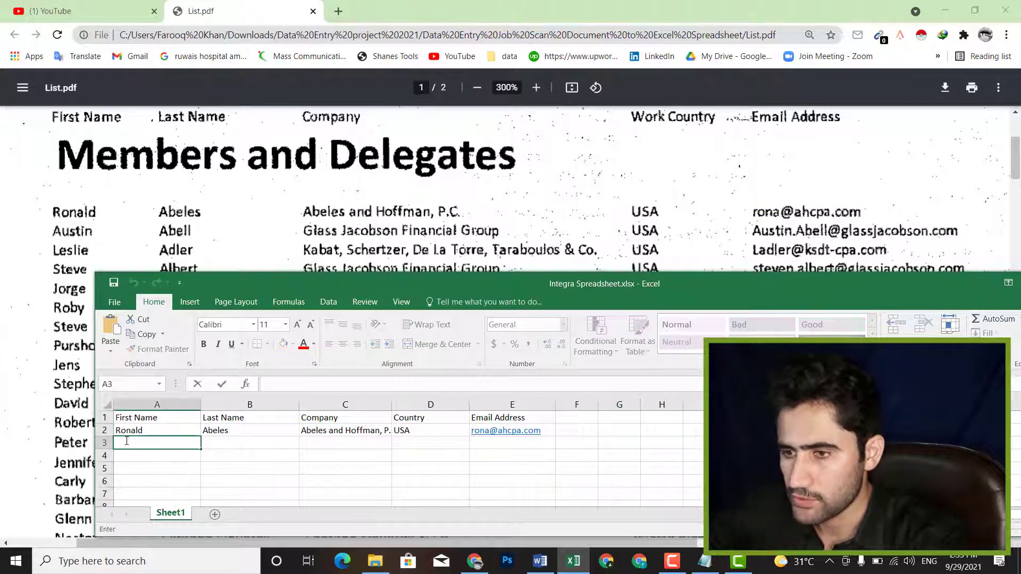
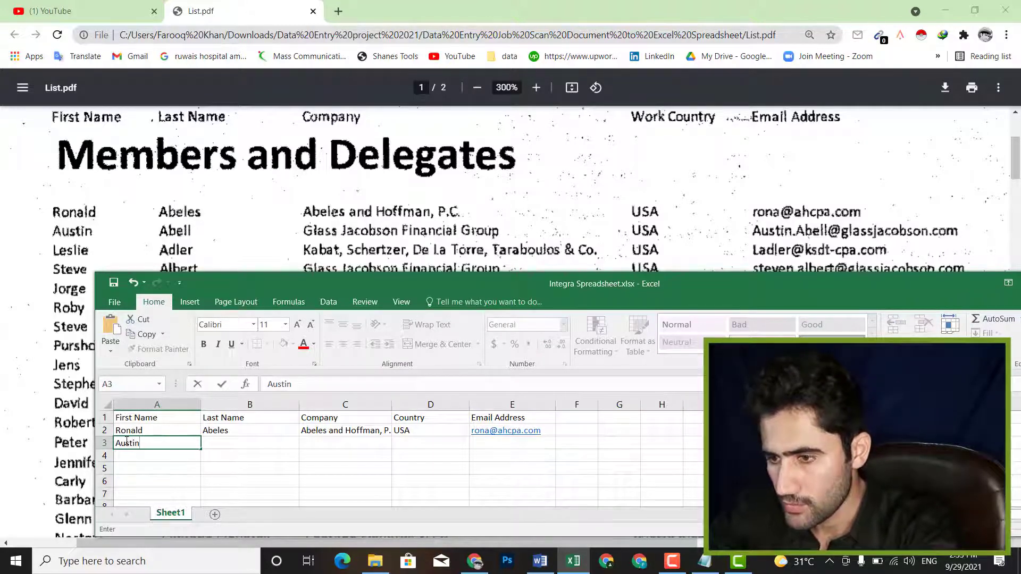
- Enter the second member's first name, last name and company Glass Jacobson Financial Group in row 3
{"action": "key", "text": "Tab"}
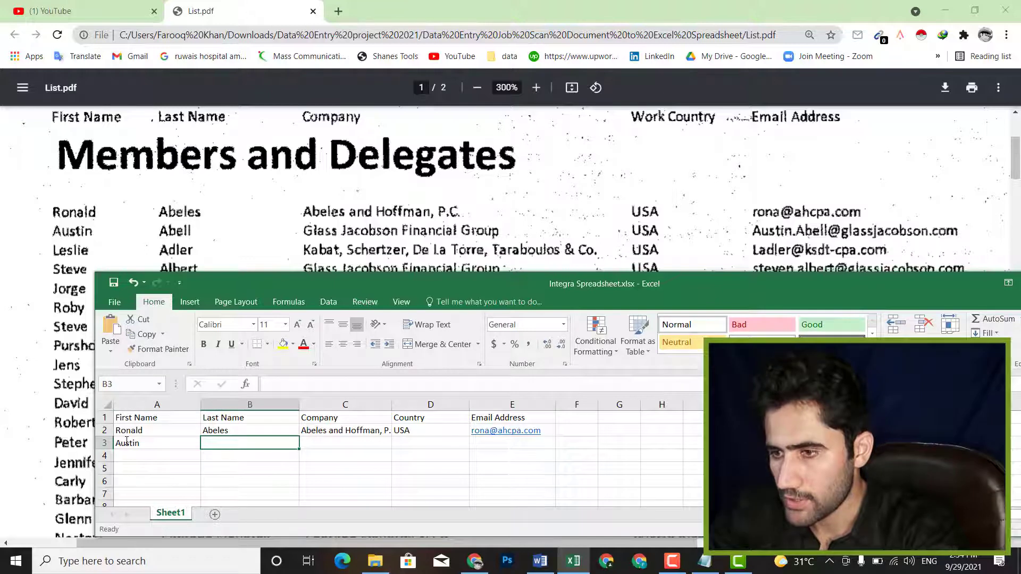
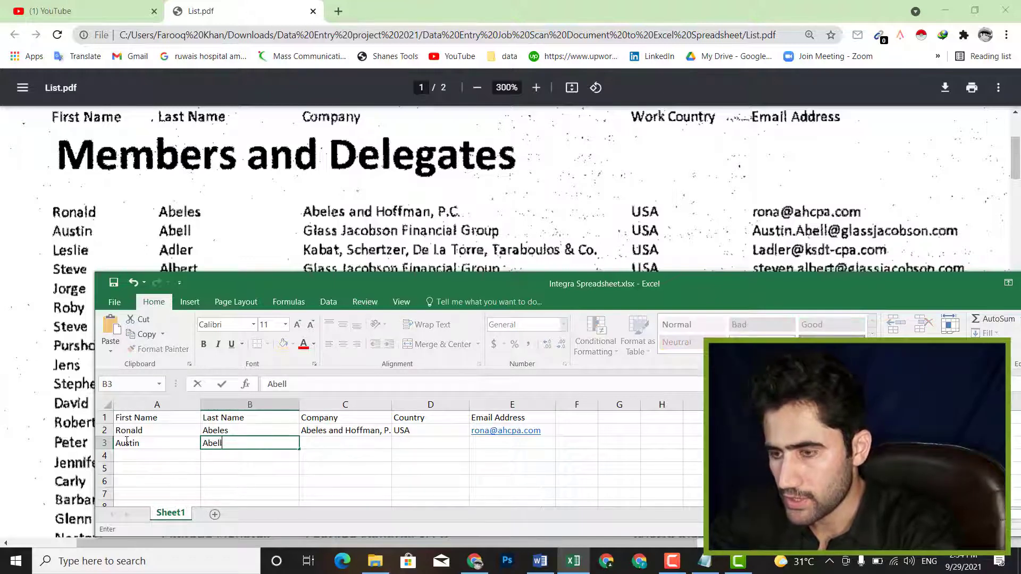
{"action": "key", "text": "Tab"}
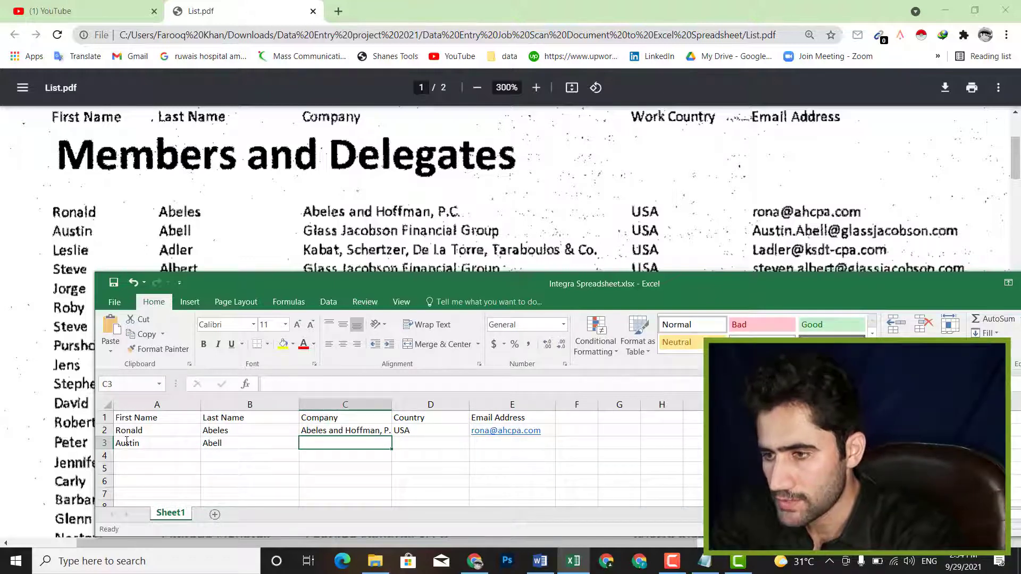
{"action": "type", "text": "Glass Jac"}
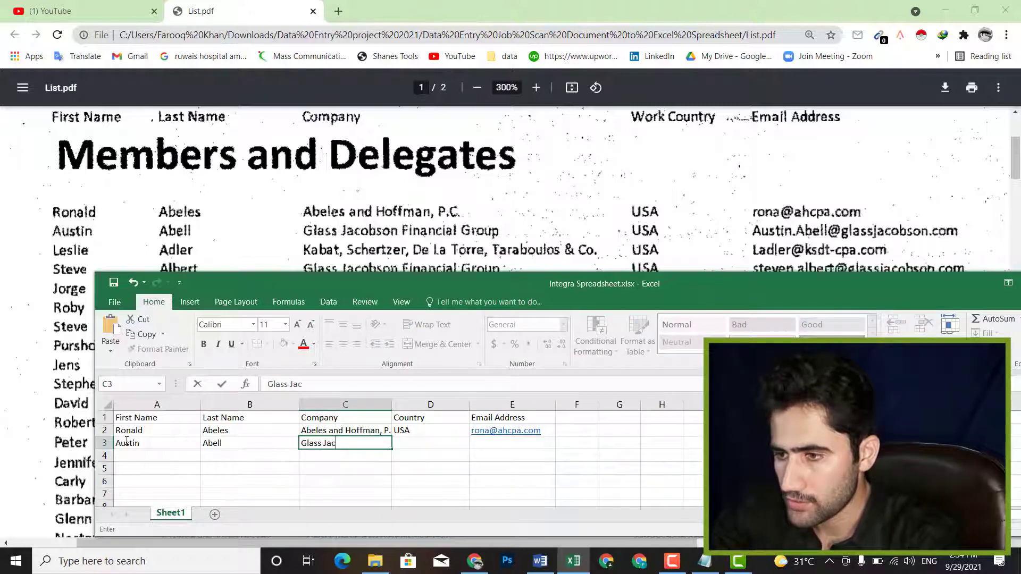
{"action": "type", "text": "bson GF"}
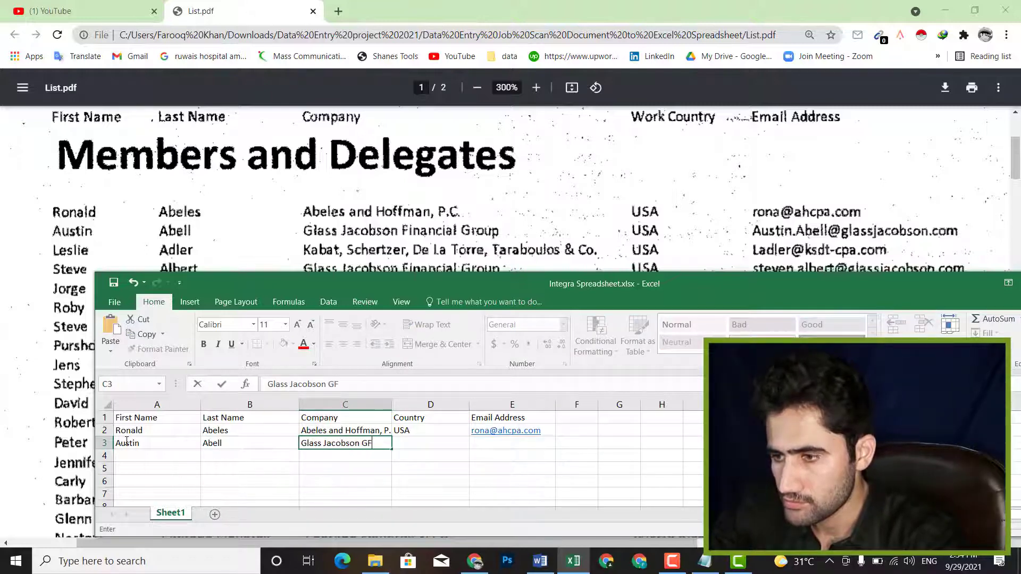
{"action": "key", "text": "BackSpace"}
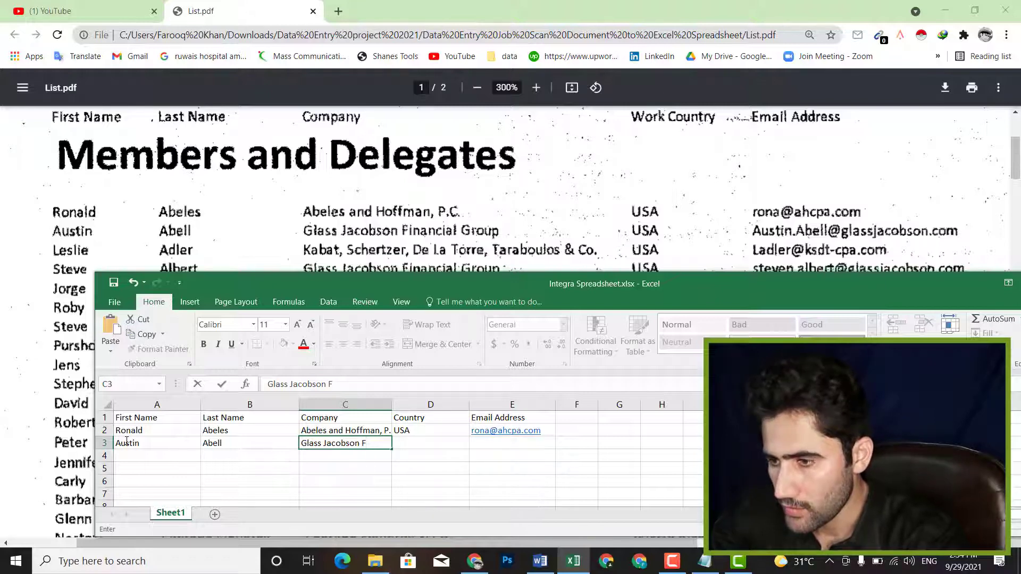
{"action": "type", "text": "Fincan"}
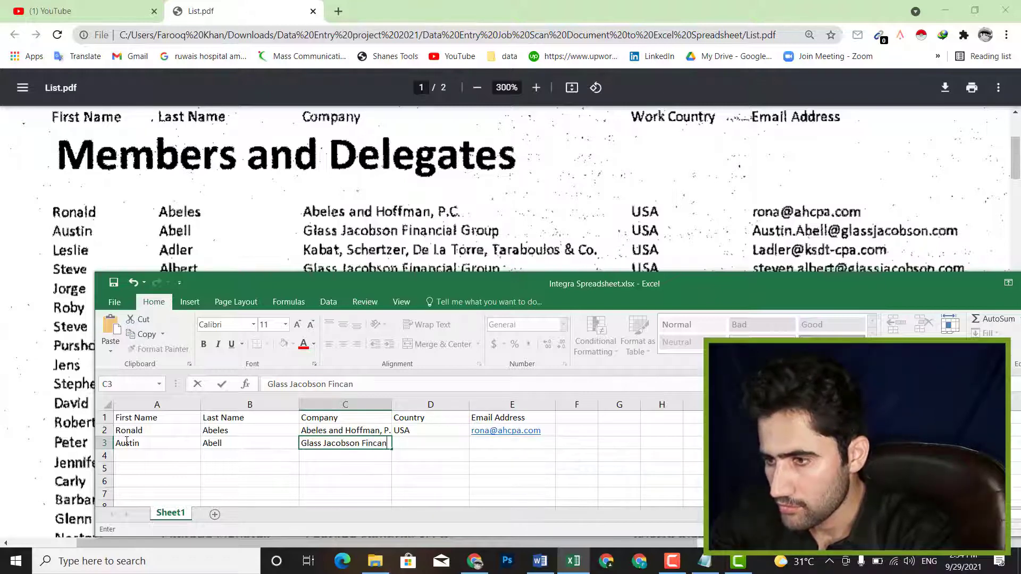
{"action": "type", "text": "ca"}
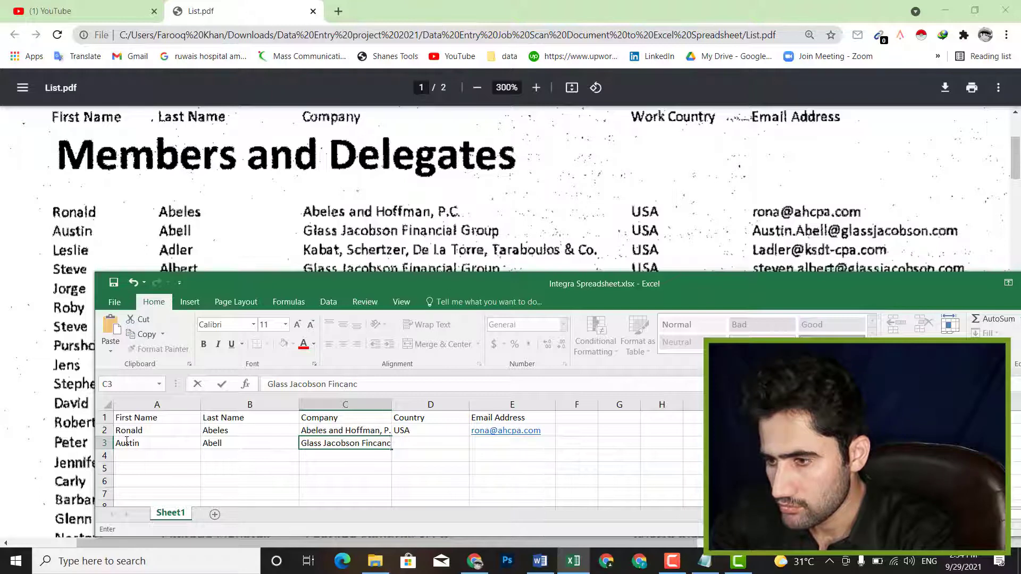
{"action": "type", "text": "ial"}
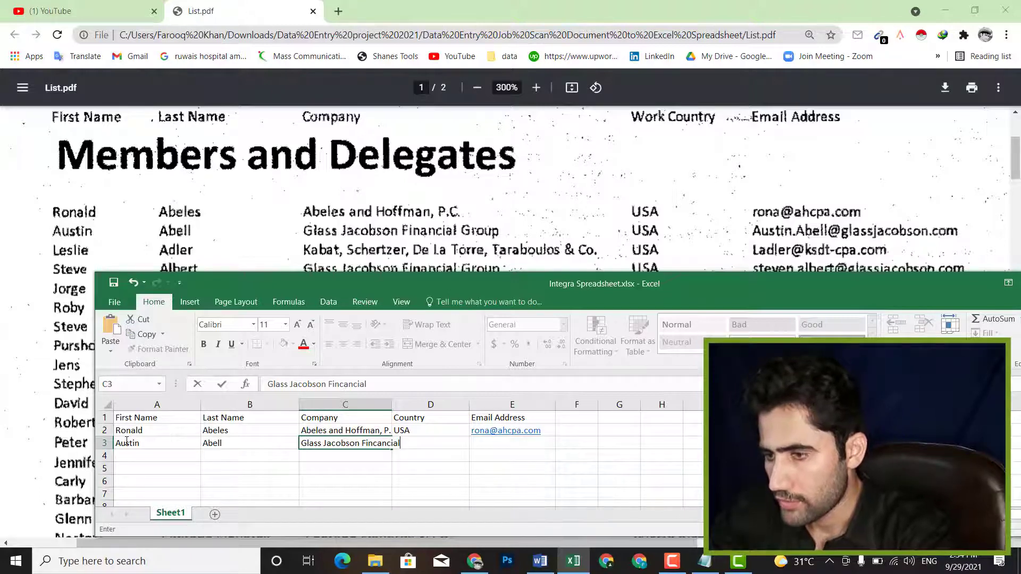
{"action": "type", "text": " Group"}
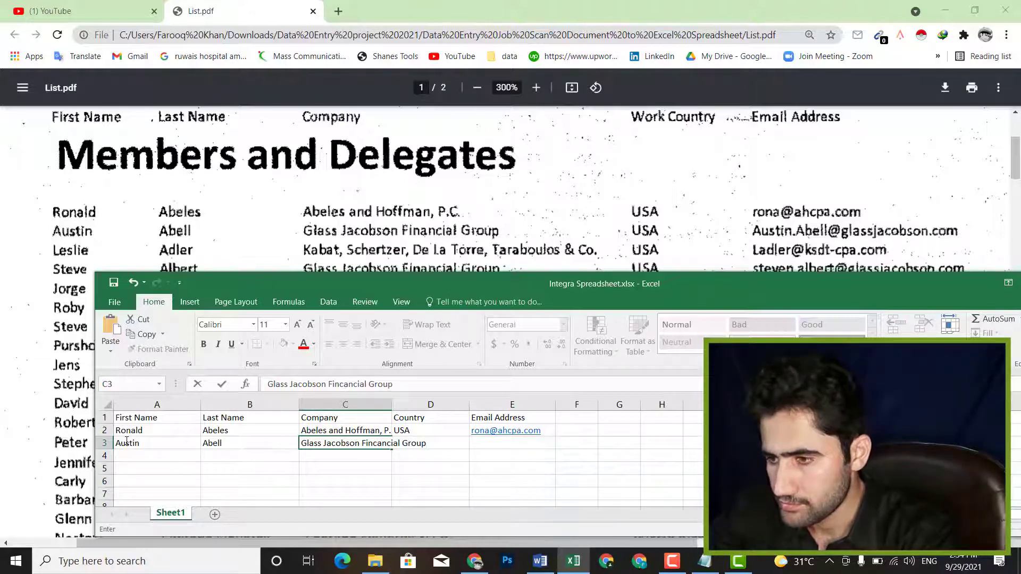
- Type the country 'usa' into D3, correcting the letter case
{"action": "key", "text": "Tab"}
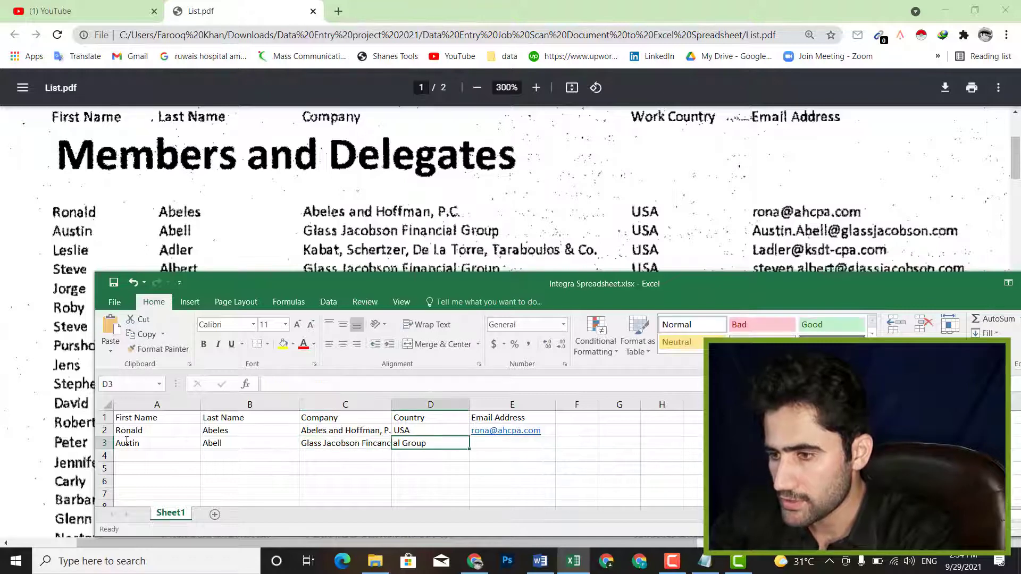
{"action": "type", "text": "usA"}
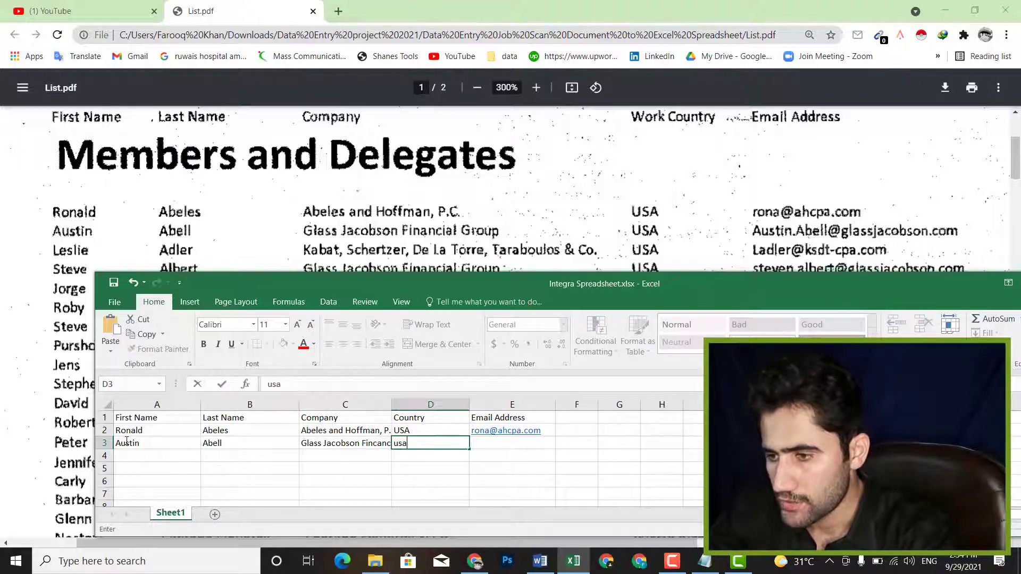
{"action": "key", "text": "BackSpace"}
{"action": "key", "text": "BackSpace"}
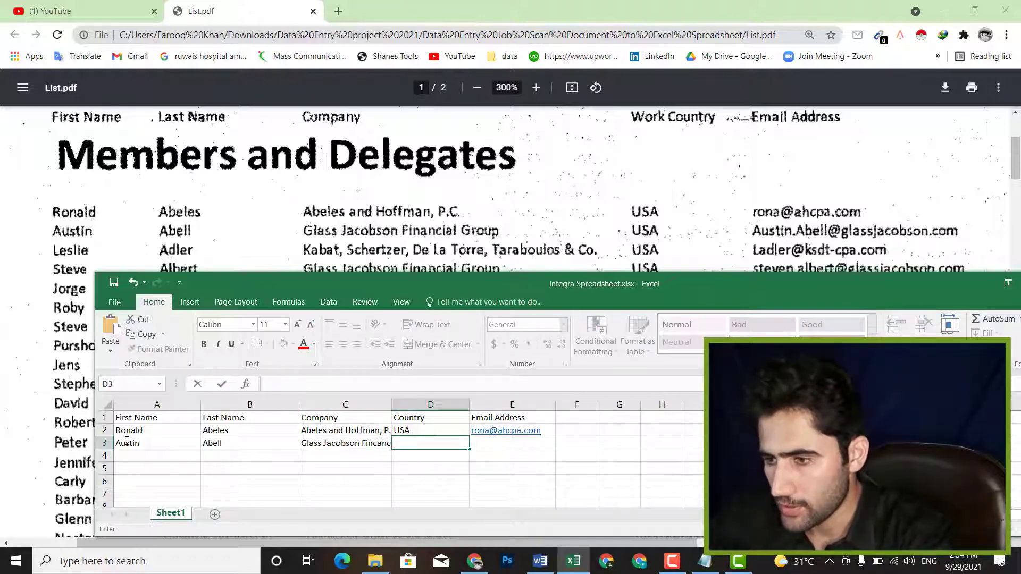
{"action": "type", "text": "sa"}
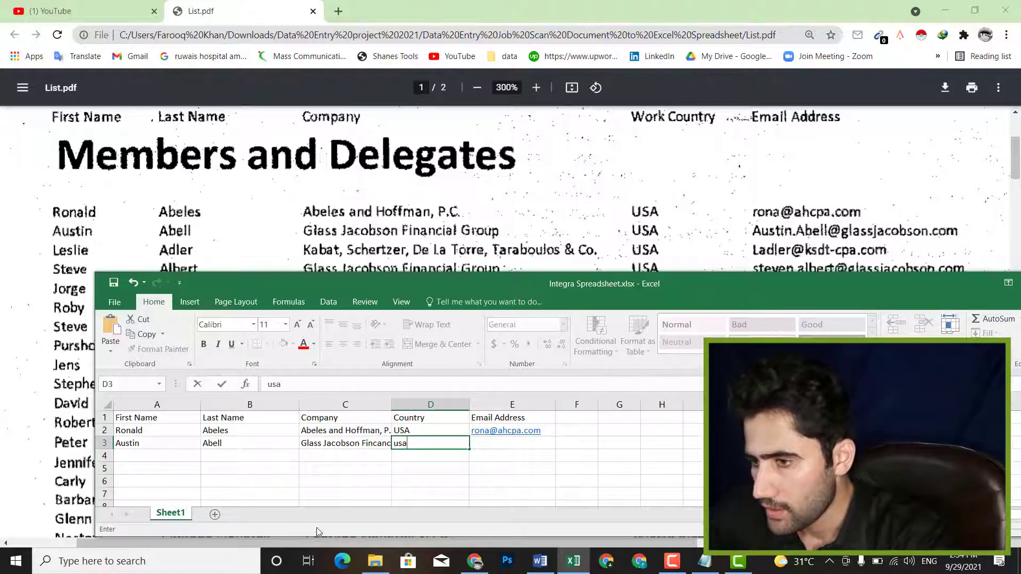
{"action": "left_click", "coordinate": [588, 483]}
{"action": "double_click", "coordinate": [493, 442]}
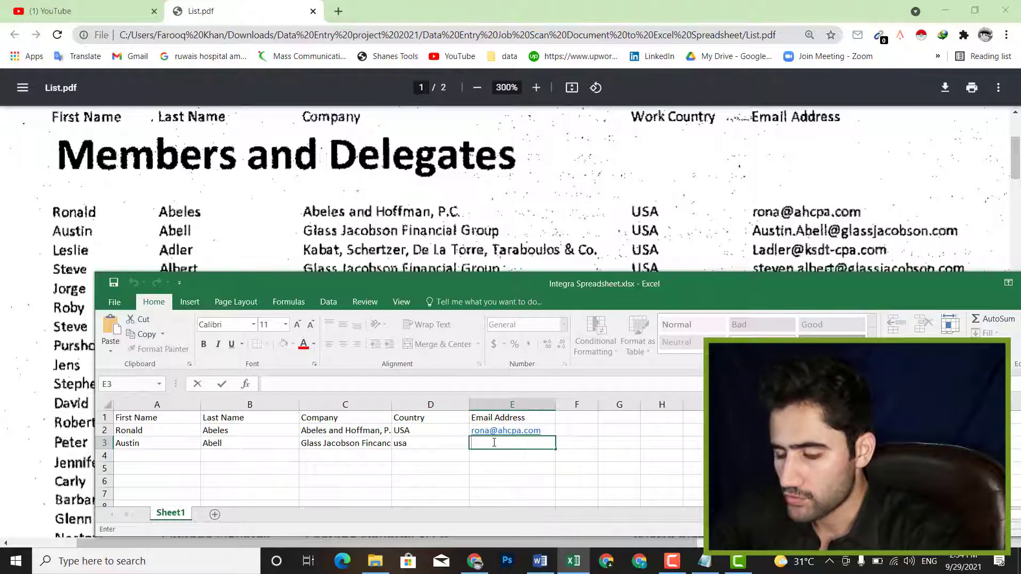
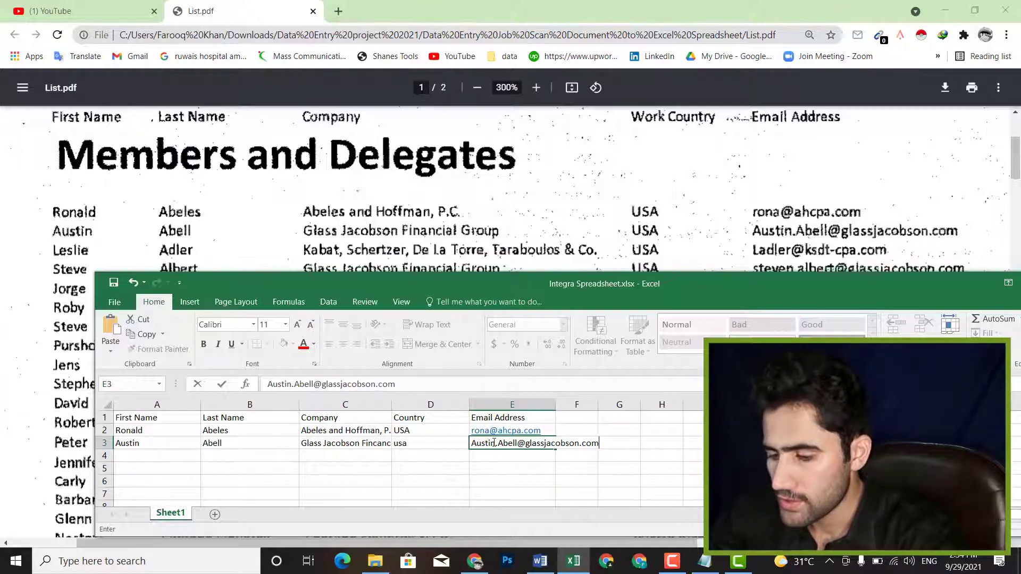
- Enter the second member's e-mail address into E3 so it becomes a hyperlink
{"action": "left_click", "coordinate": [622, 478]}
- Drag the Excel window aside and bring the List.pdf member table to the front
{"action": "left_click_drag", "start_coordinate": [613, 280], "coordinate": [552, 331]}
{"action": "left_click", "coordinate": [482, 250]}
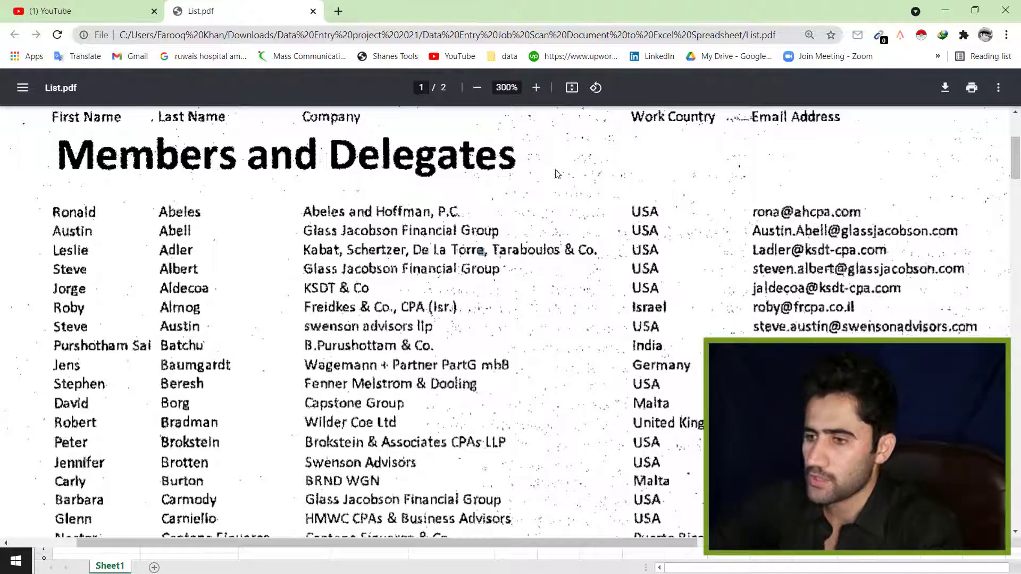
{"action": "left_click", "coordinate": [536, 89]}
{"action": "left_click", "coordinate": [537, 89]}
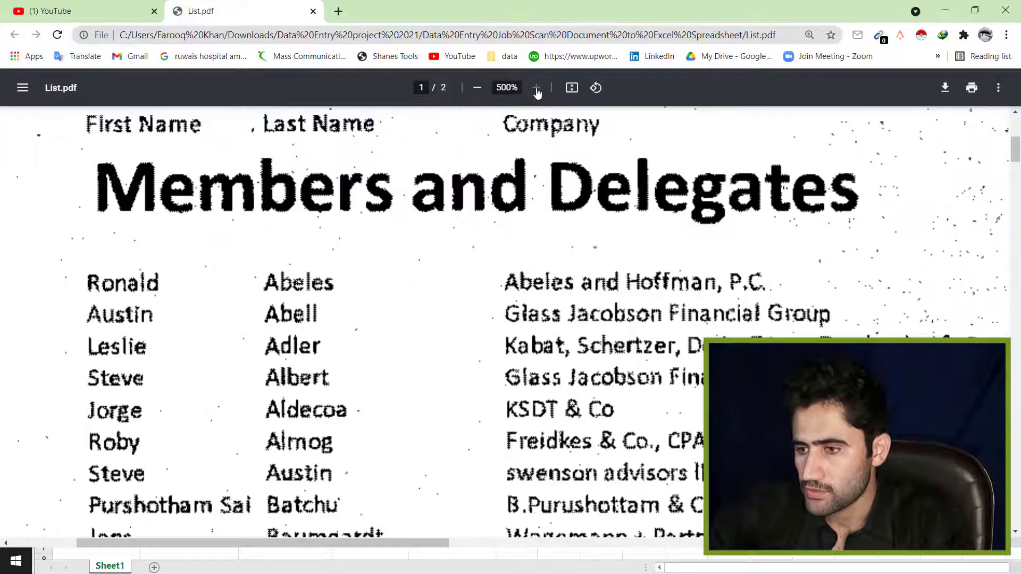
{"action": "left_click_drag", "start_coordinate": [739, 443], "coordinate": [455, 349]}
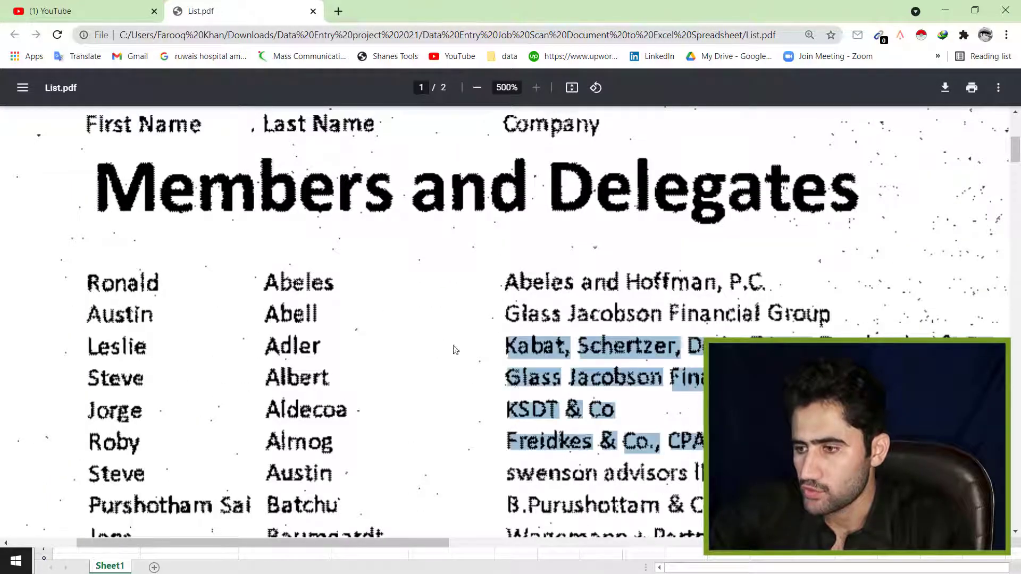
{"action": "left_click", "coordinate": [397, 495]}
{"action": "left_click", "coordinate": [476, 88]}
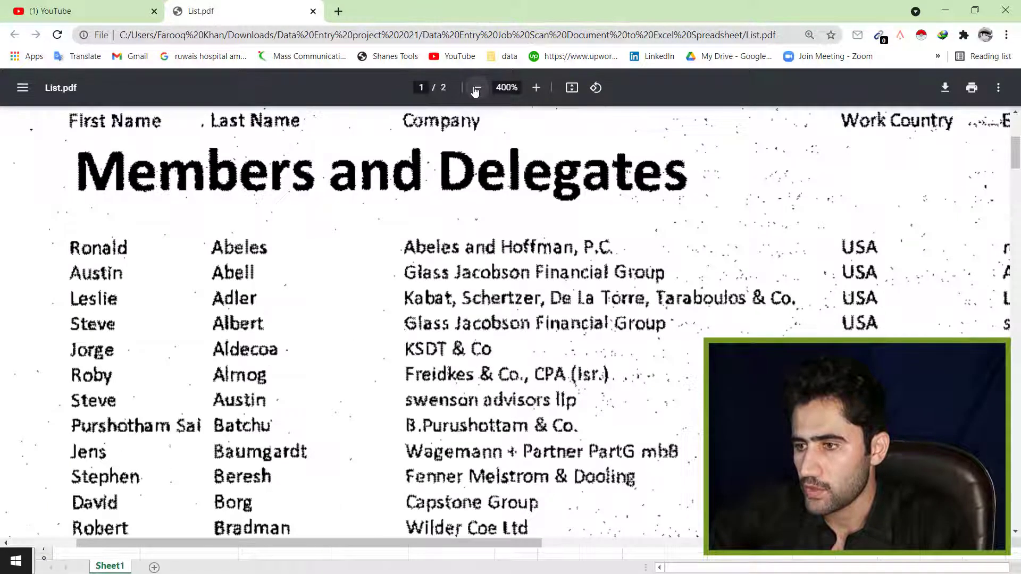
{"action": "left_click", "coordinate": [477, 88]}
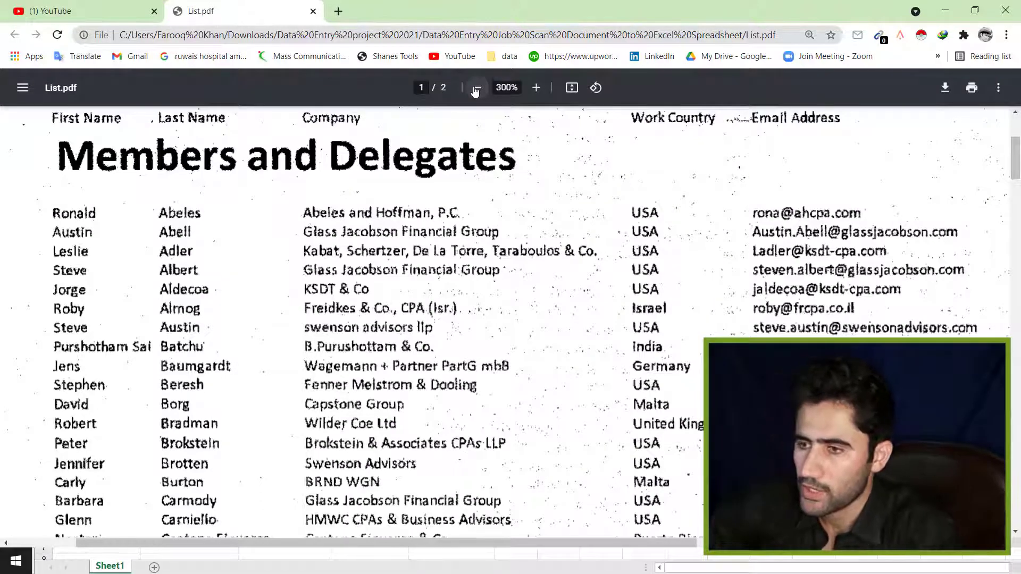